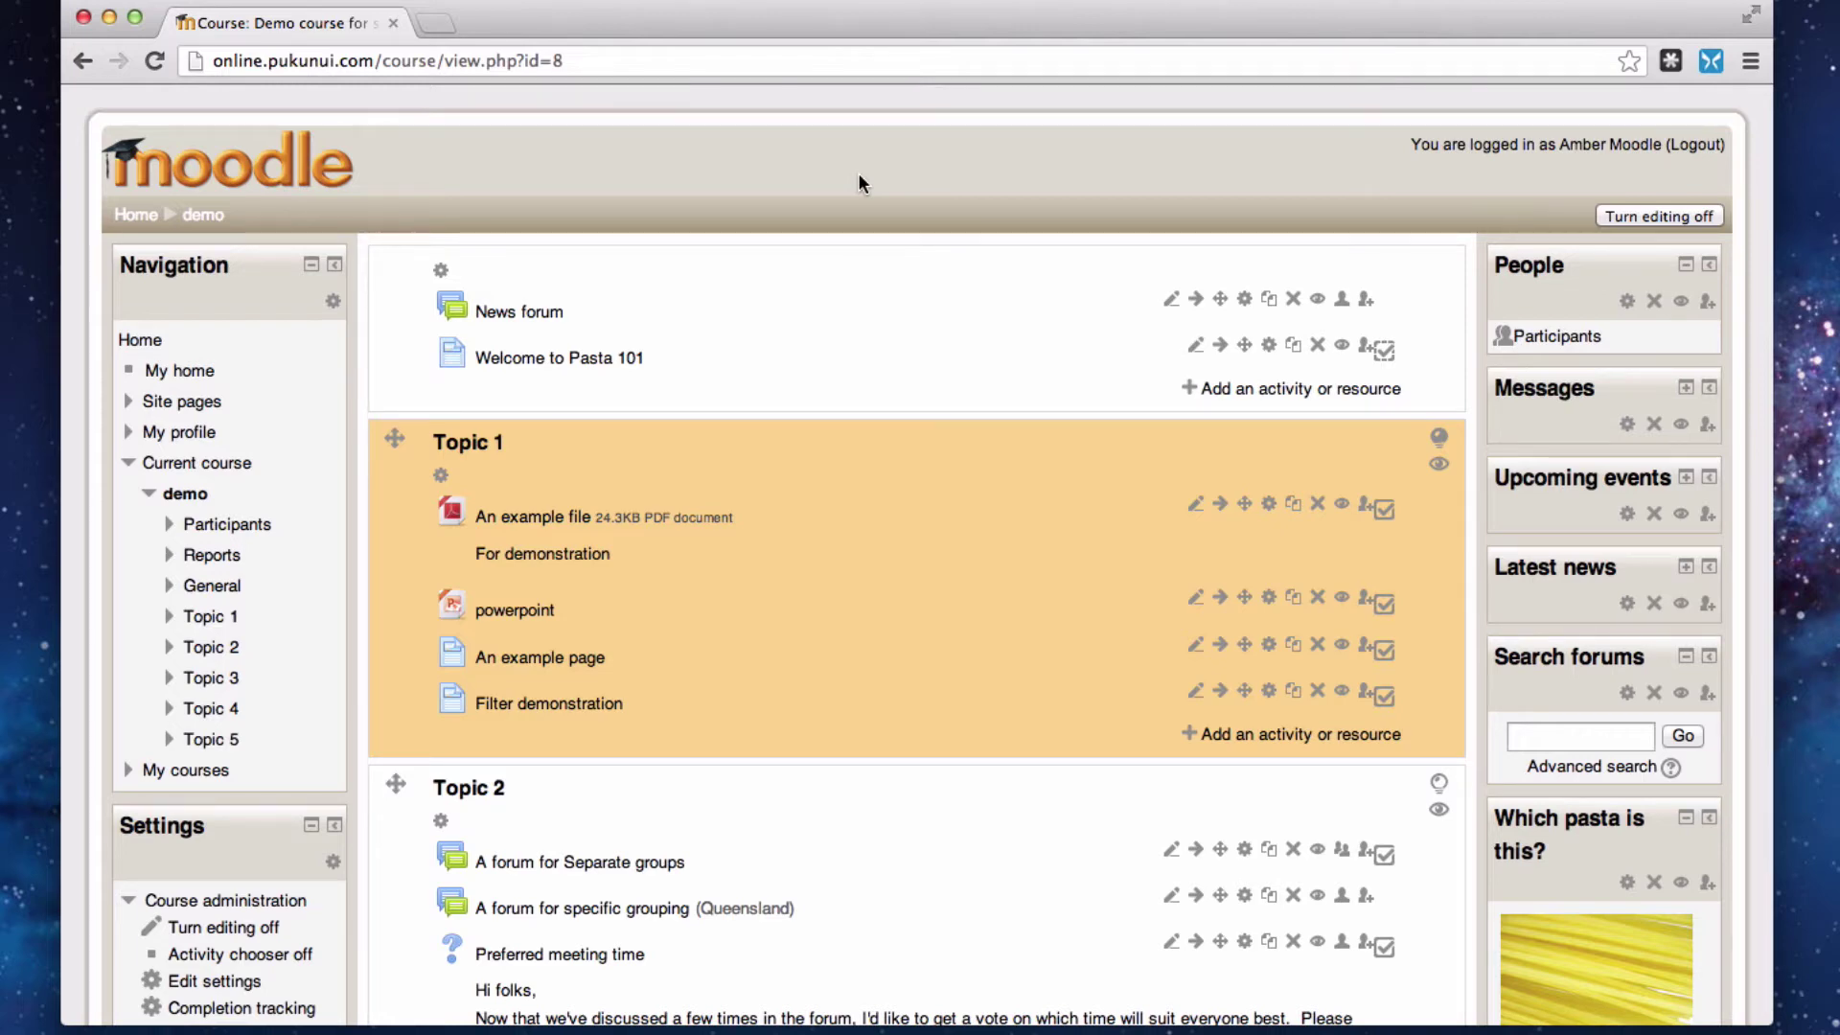
# Step: Add a Remote RSS feeds block from the Add a block list at the bottom of the demo course
pyautogui.scroll(-15, 860, 182)
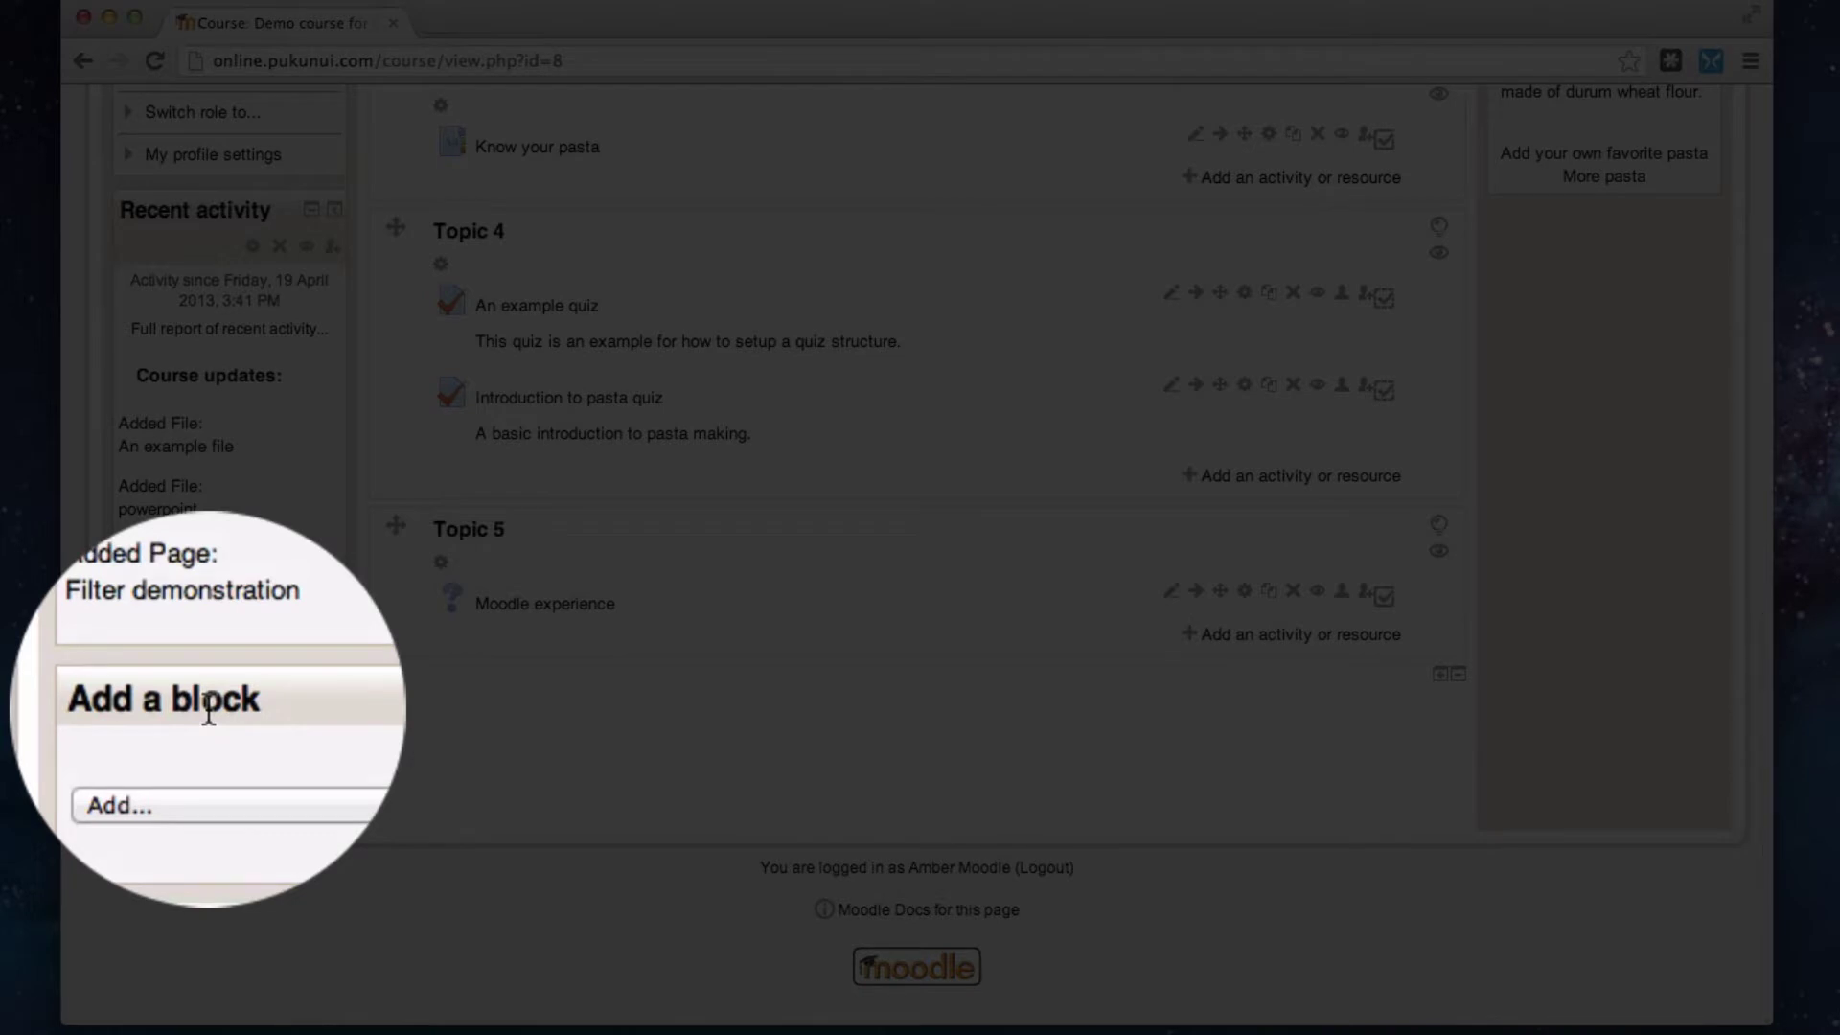
pyautogui.click(198, 770)
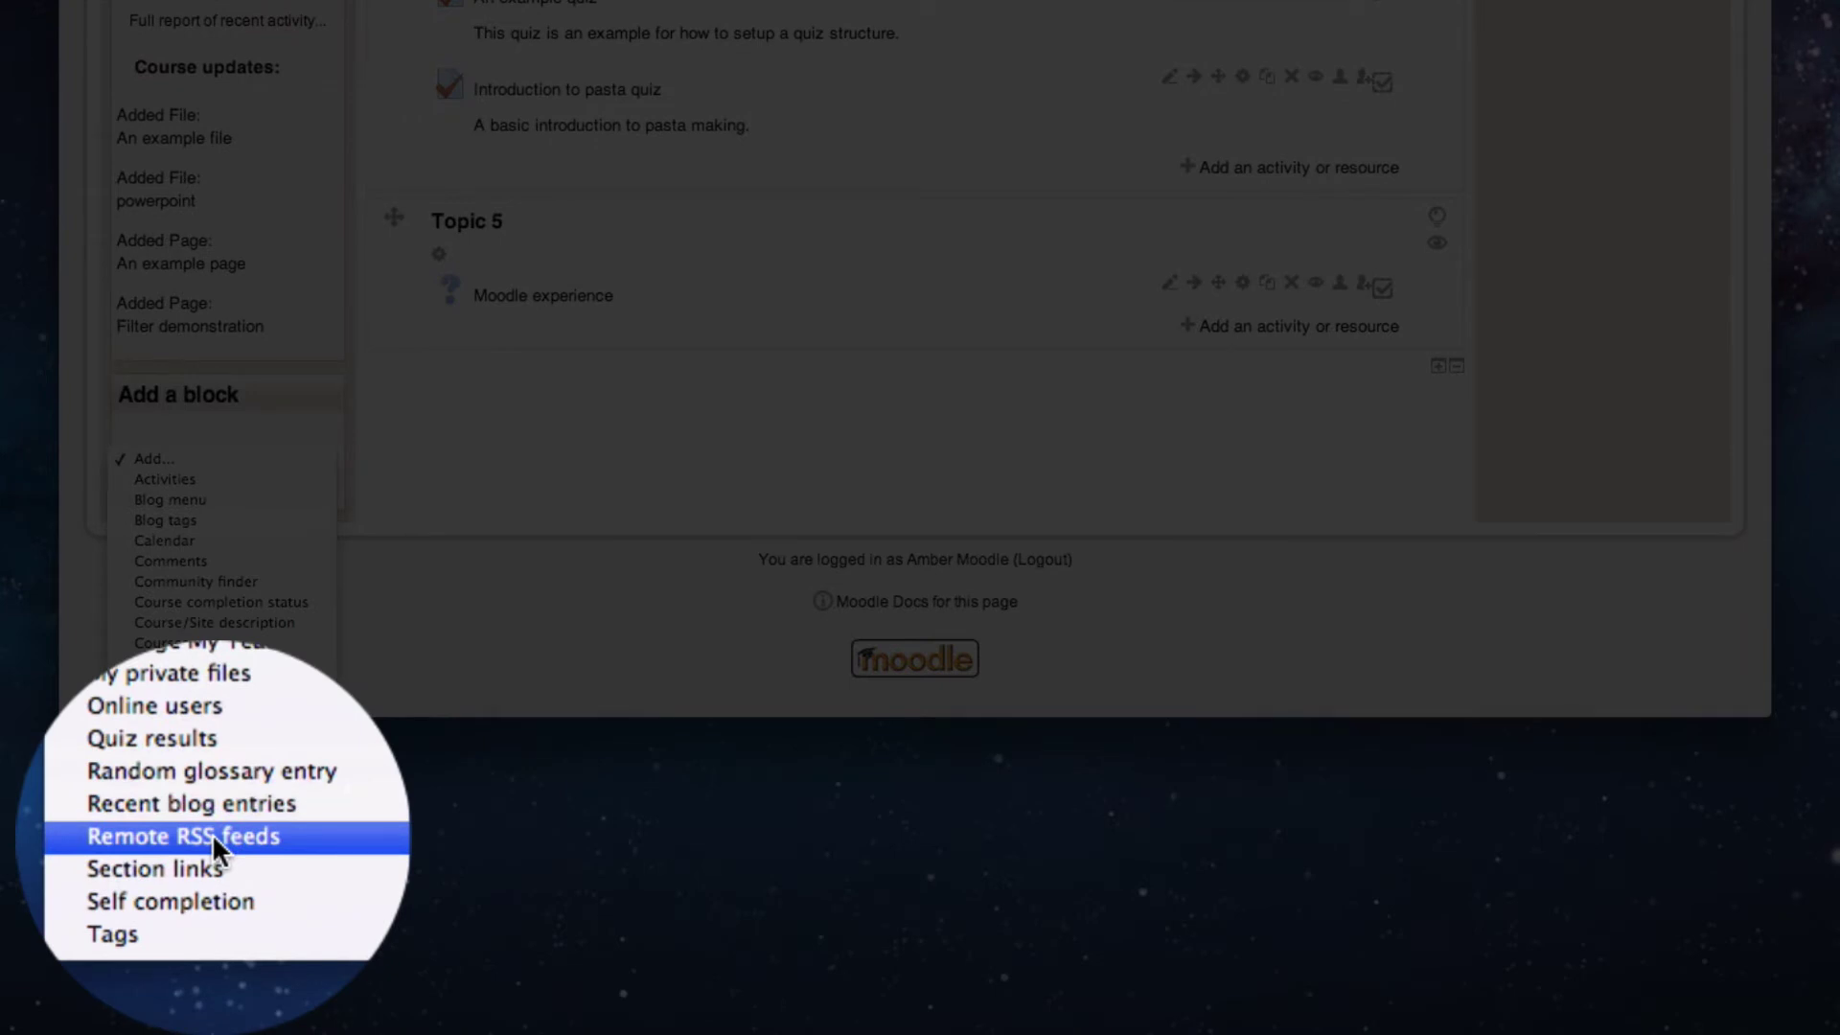
pyautogui.click(211, 834)
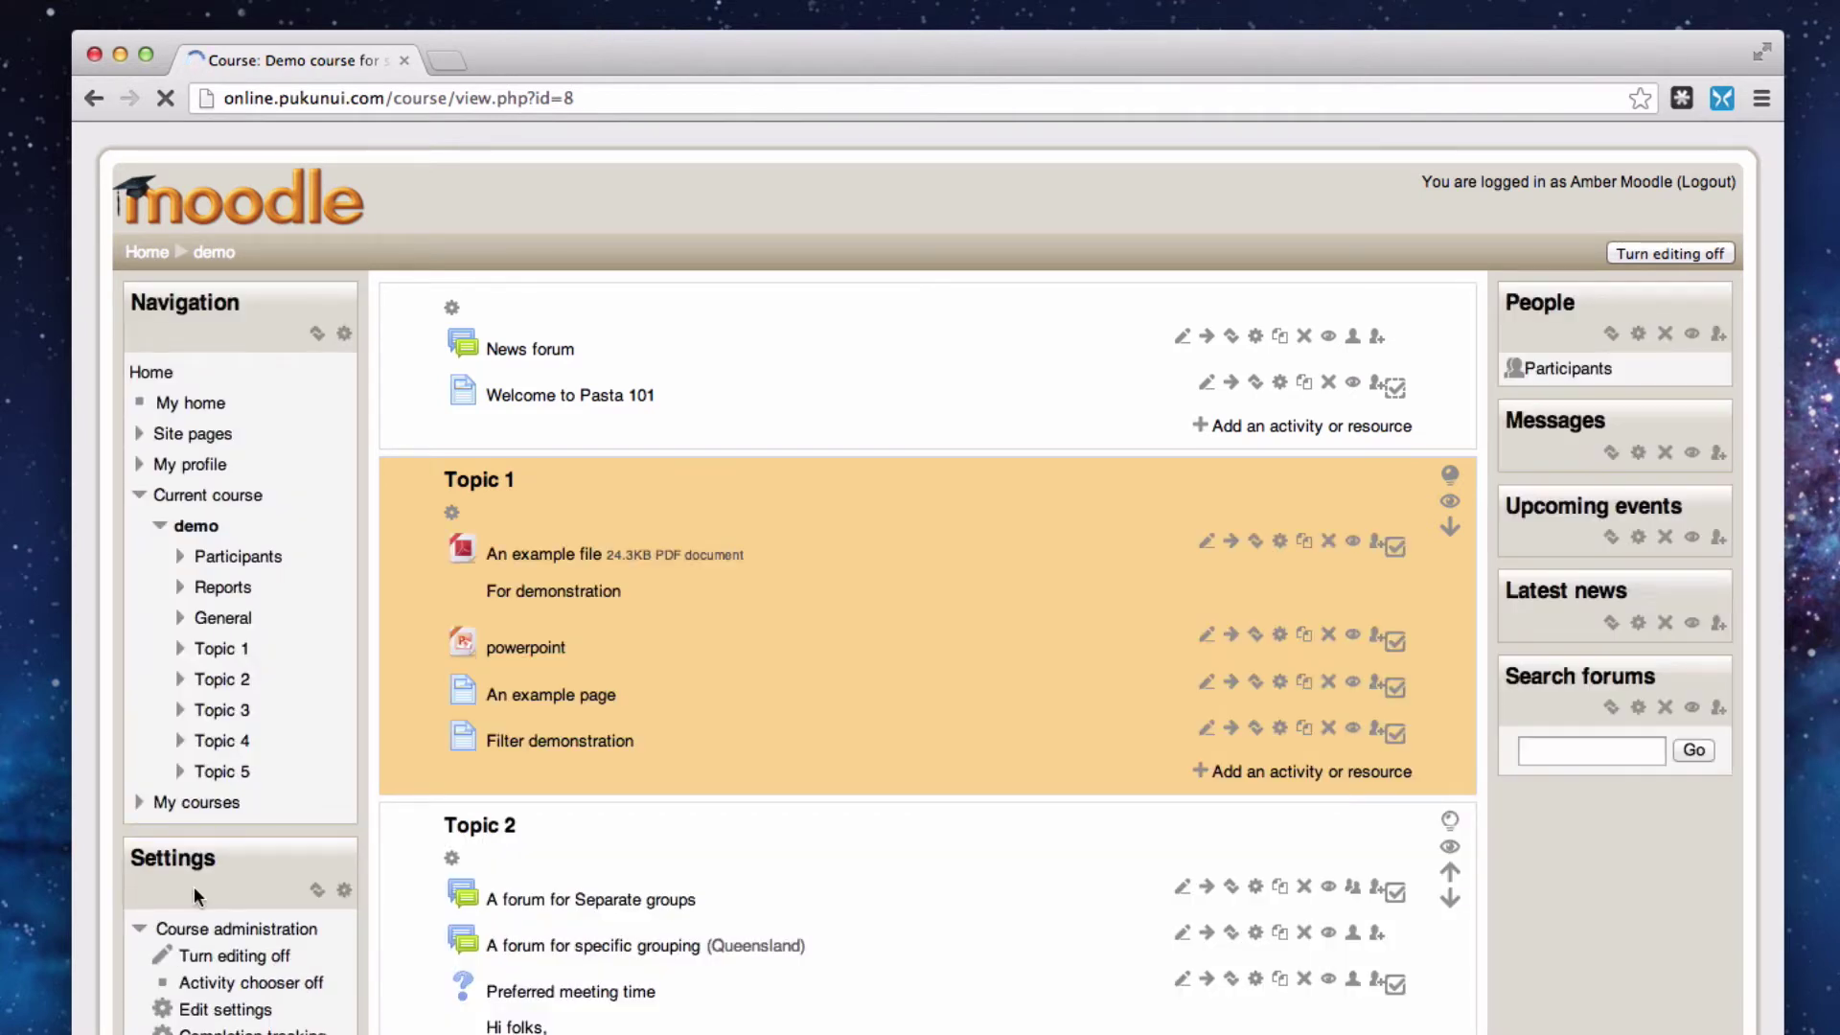
# Step: Configure the Remote news feed block with Moodle Announcements selected as its feed
pyautogui.scroll(-10, 287, 901)
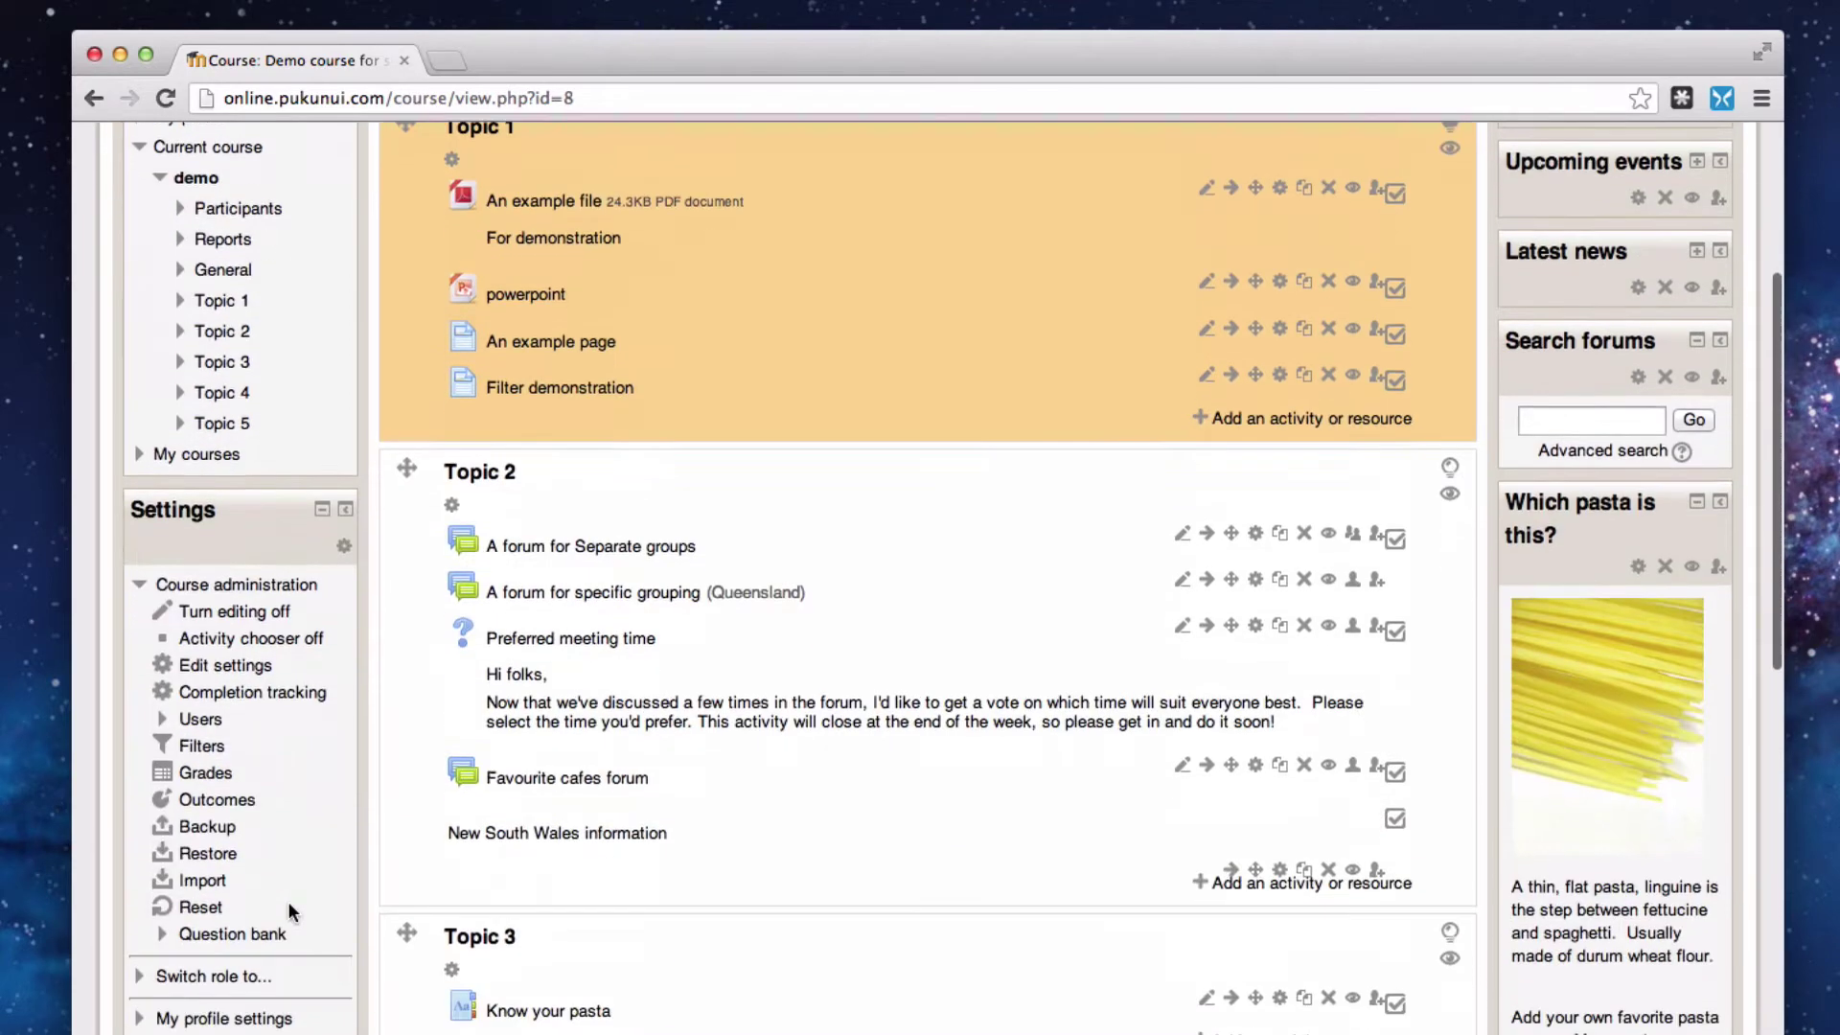
pyautogui.scroll(-2, 288, 909)
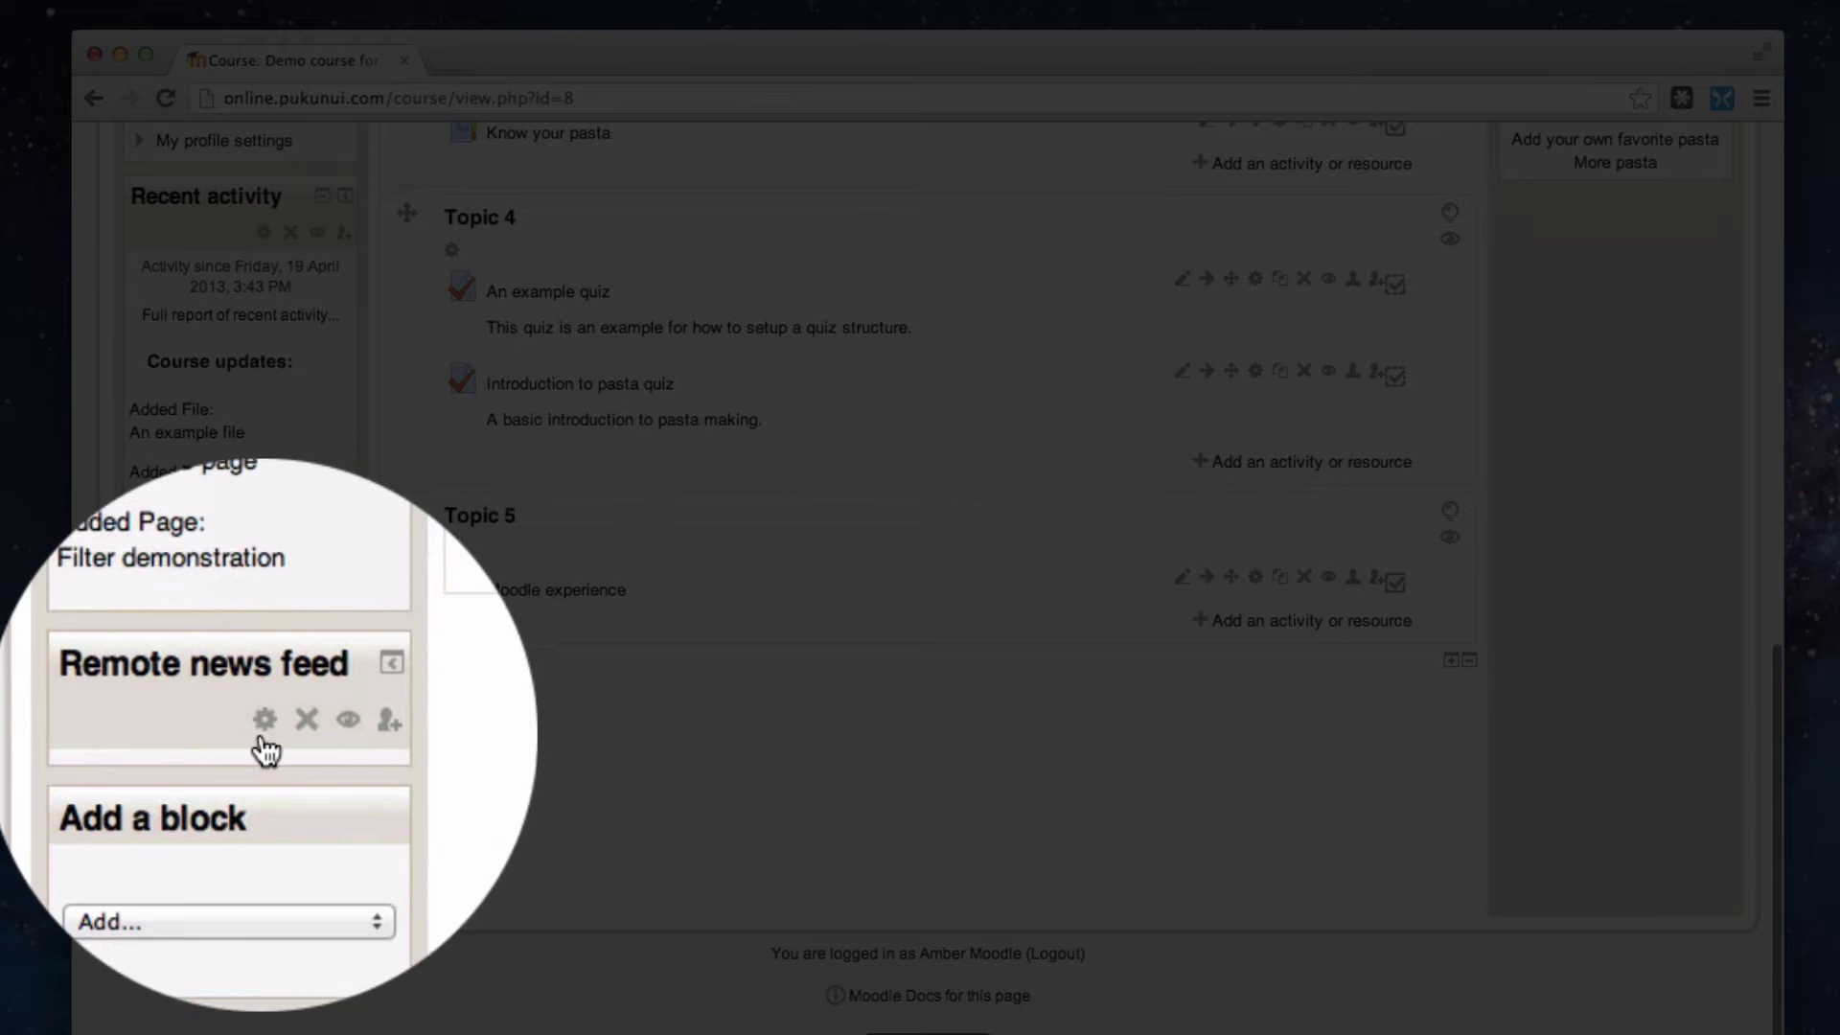
pyautogui.click(261, 733)
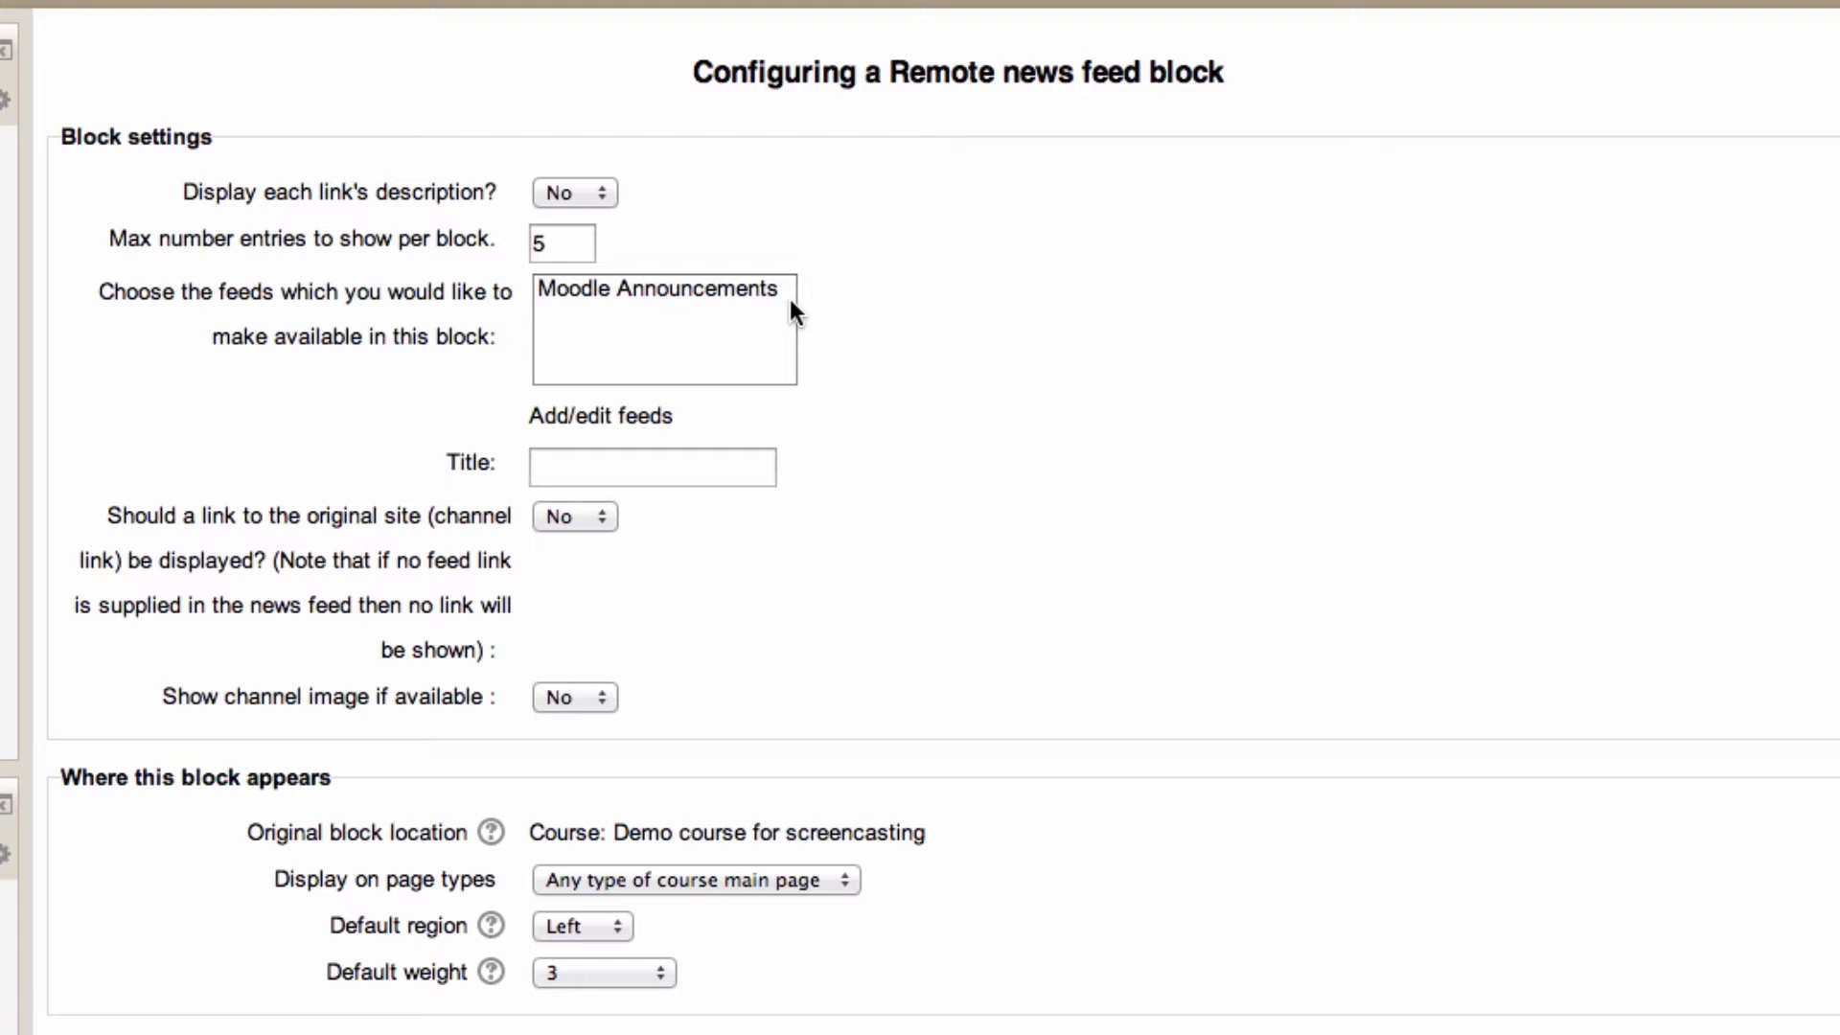
pyautogui.click(732, 278)
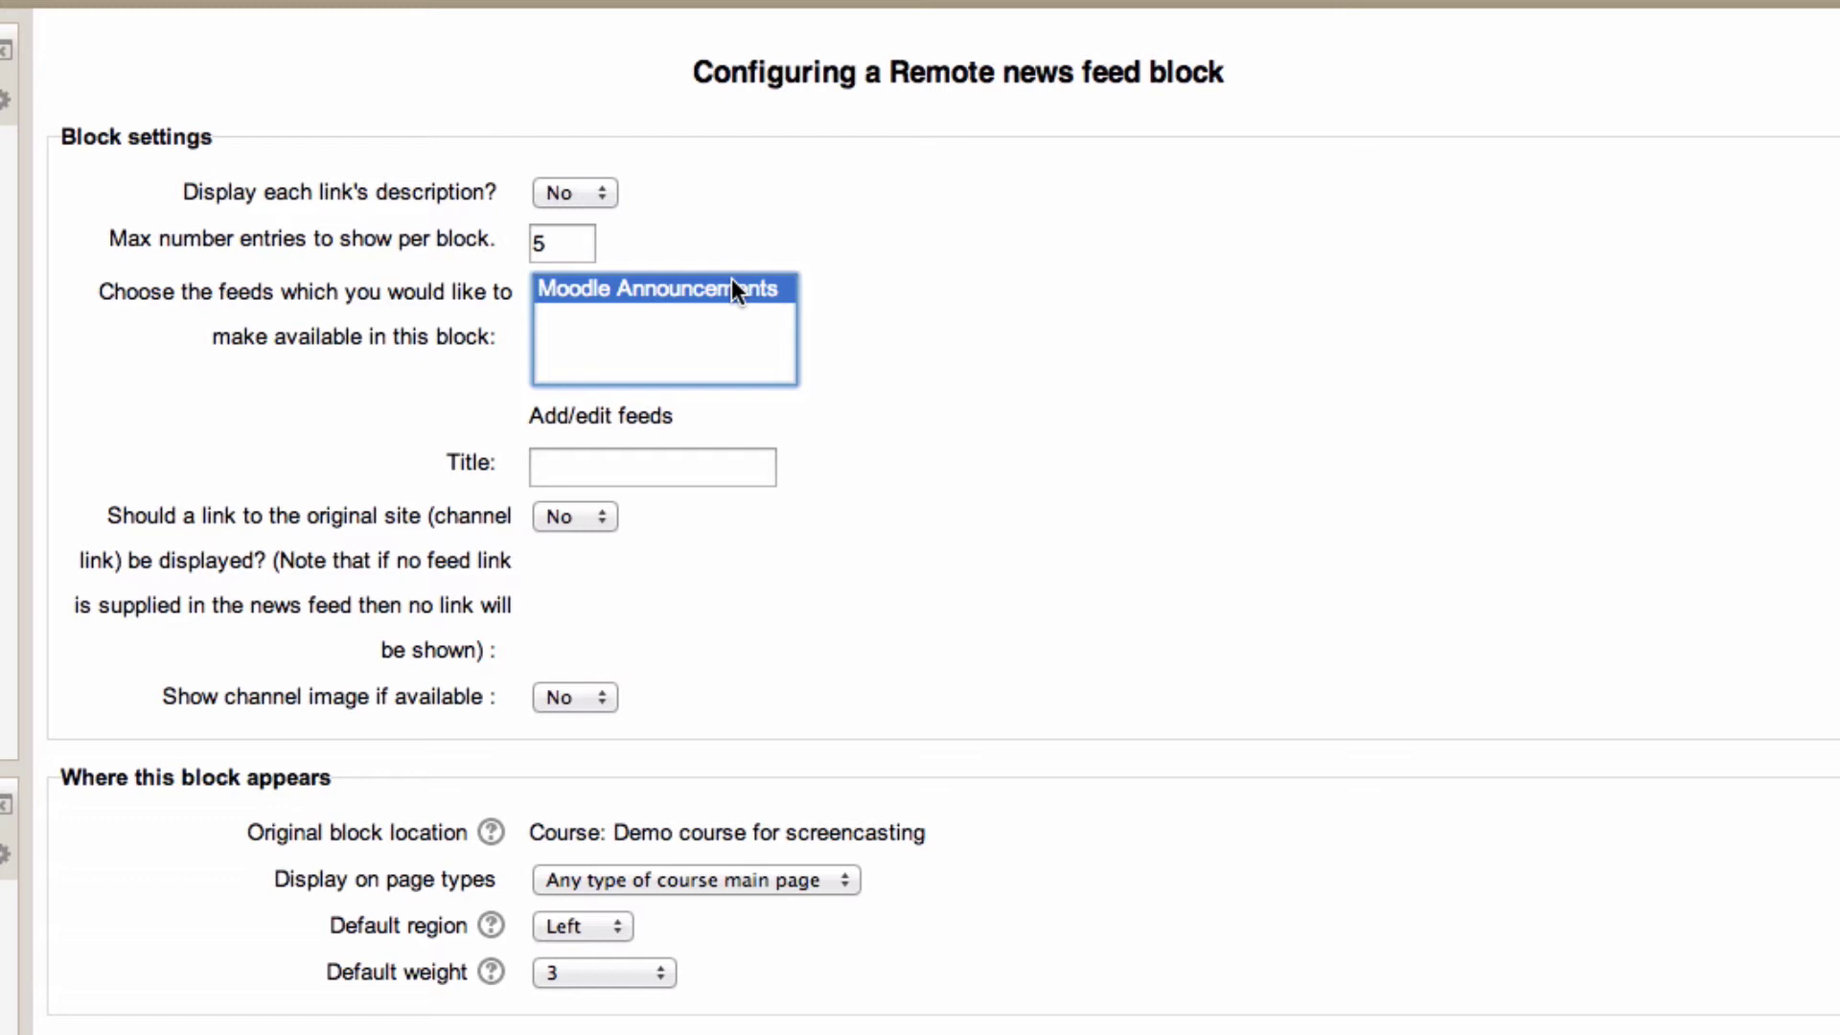
# Step: Go to the Add/edit feeds page, discarding the unsaved block settings
pyautogui.click(591, 418)
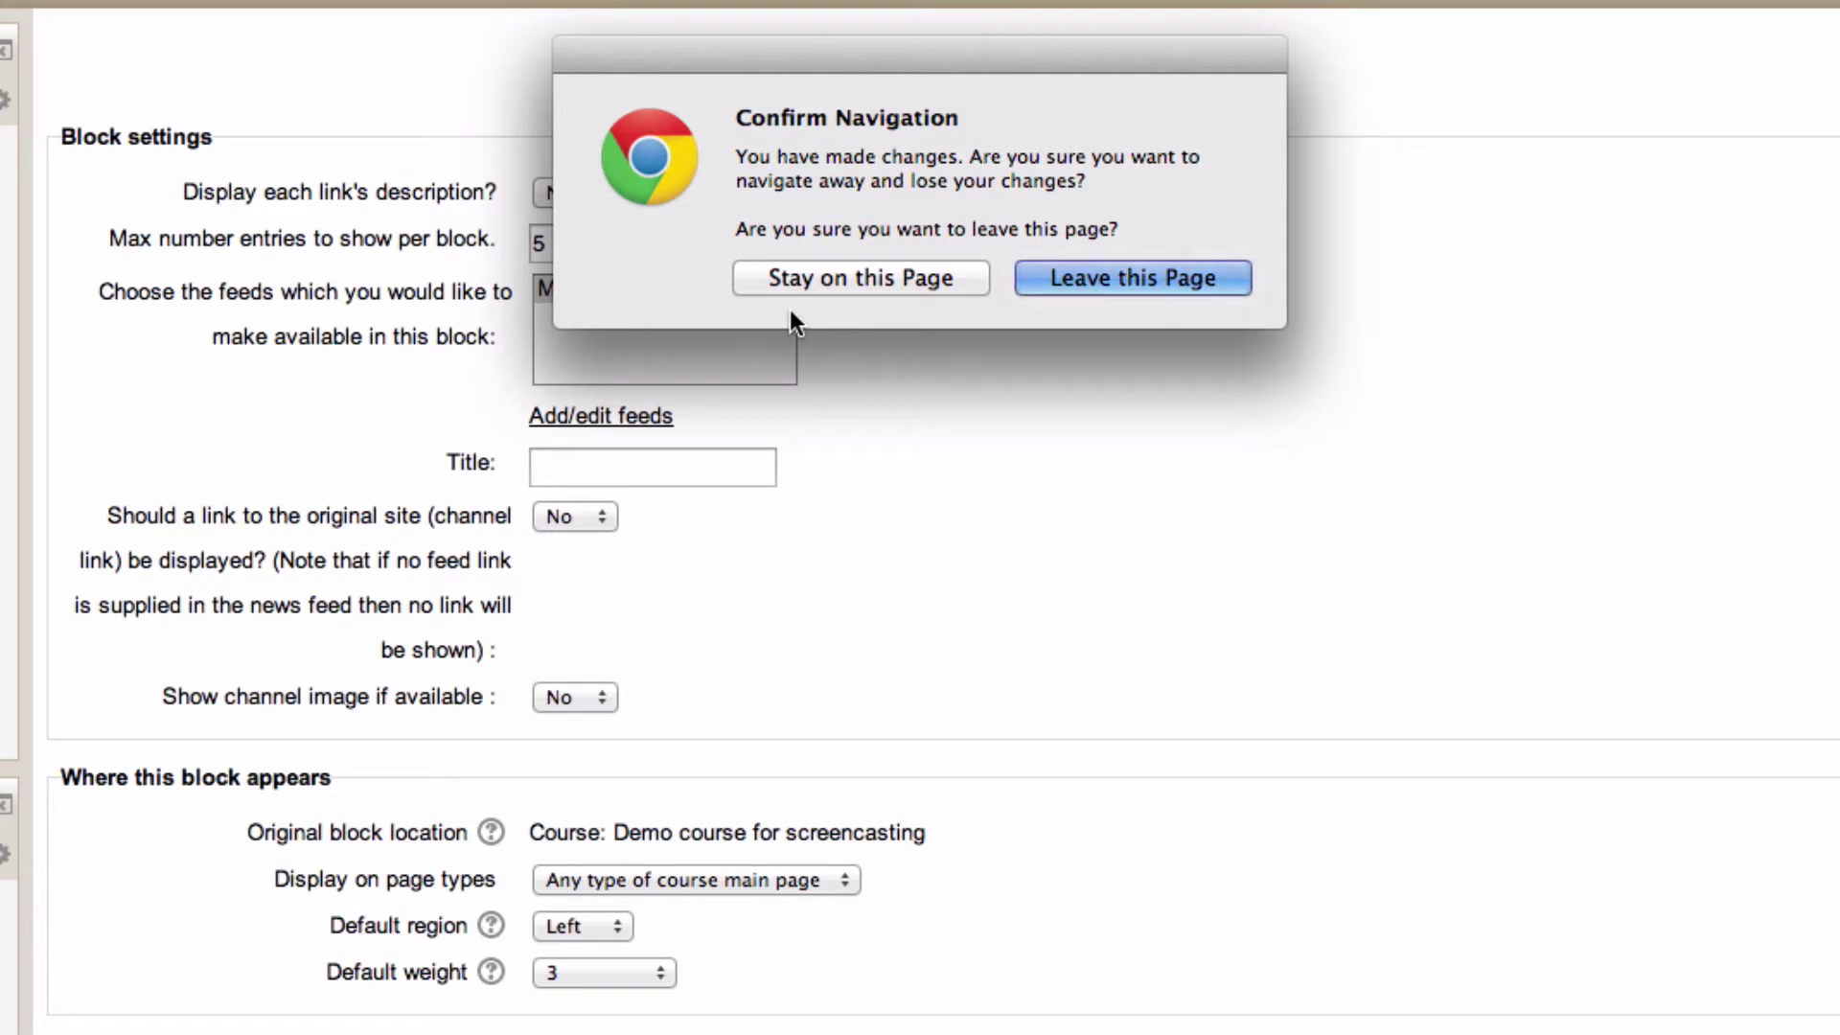
pyautogui.click(1110, 280)
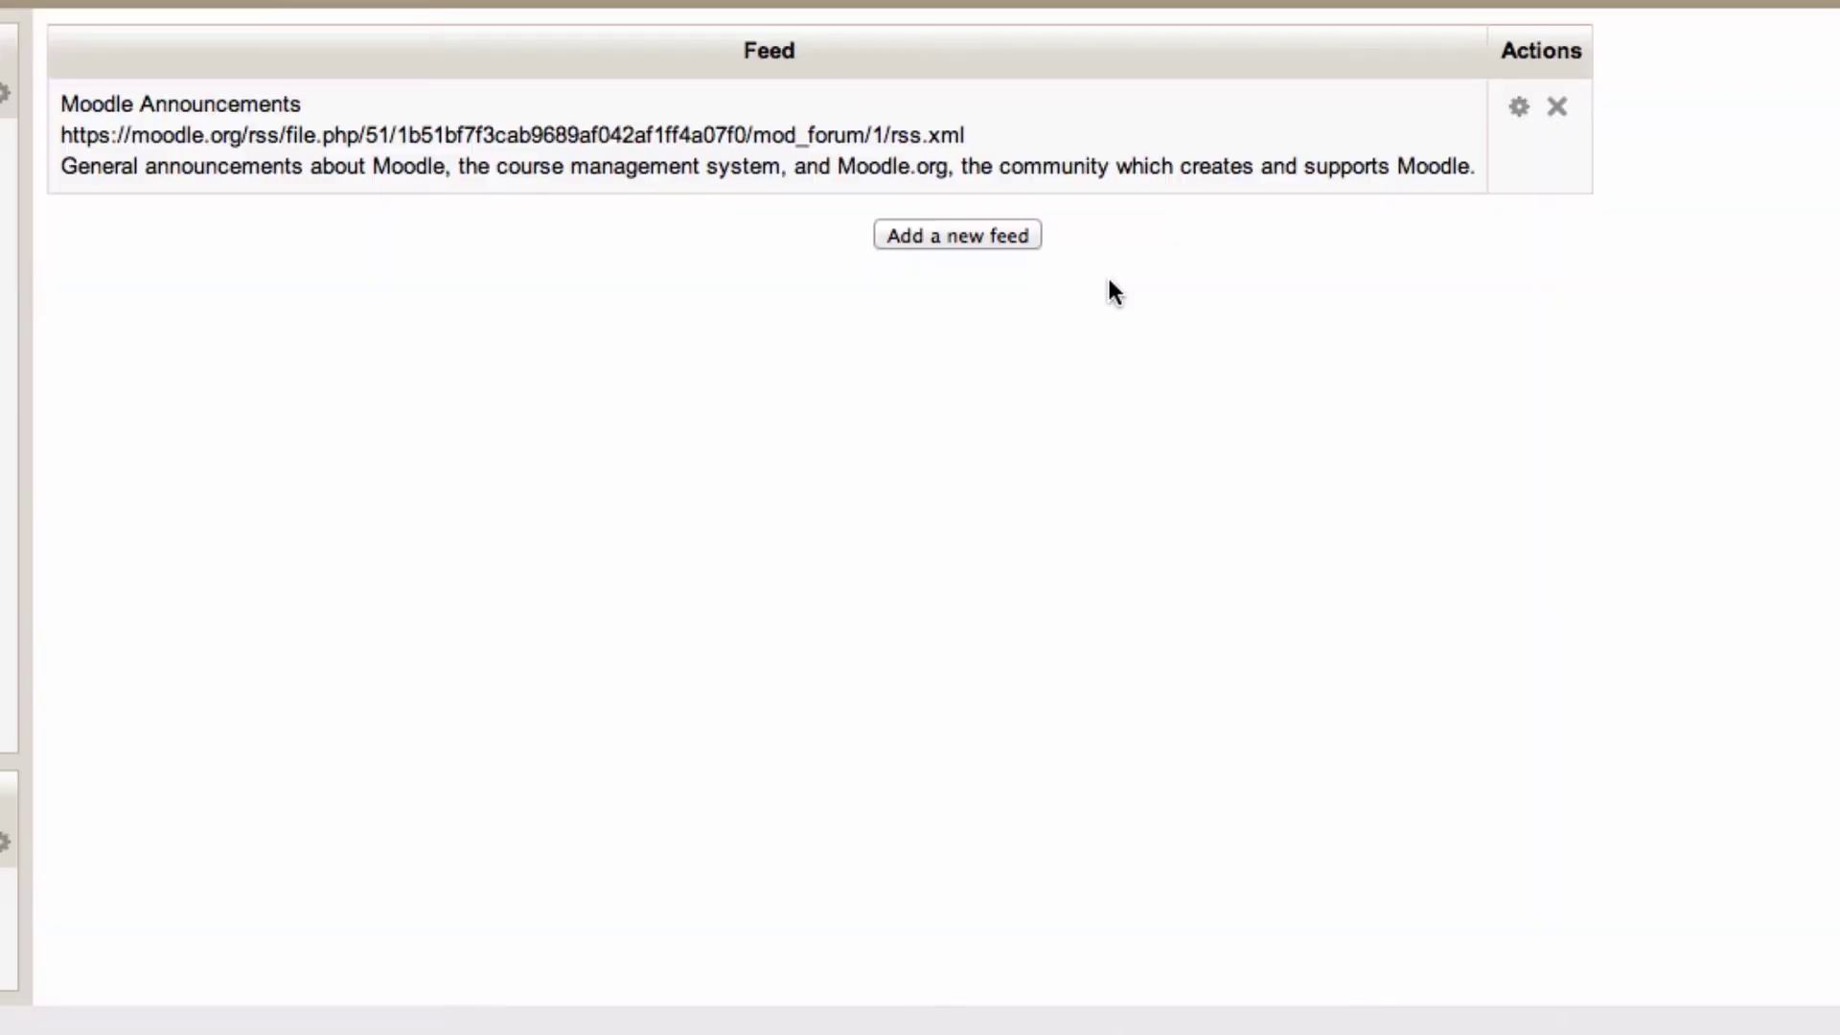
pyautogui.click(1013, 240)
pyautogui.click(936, 233)
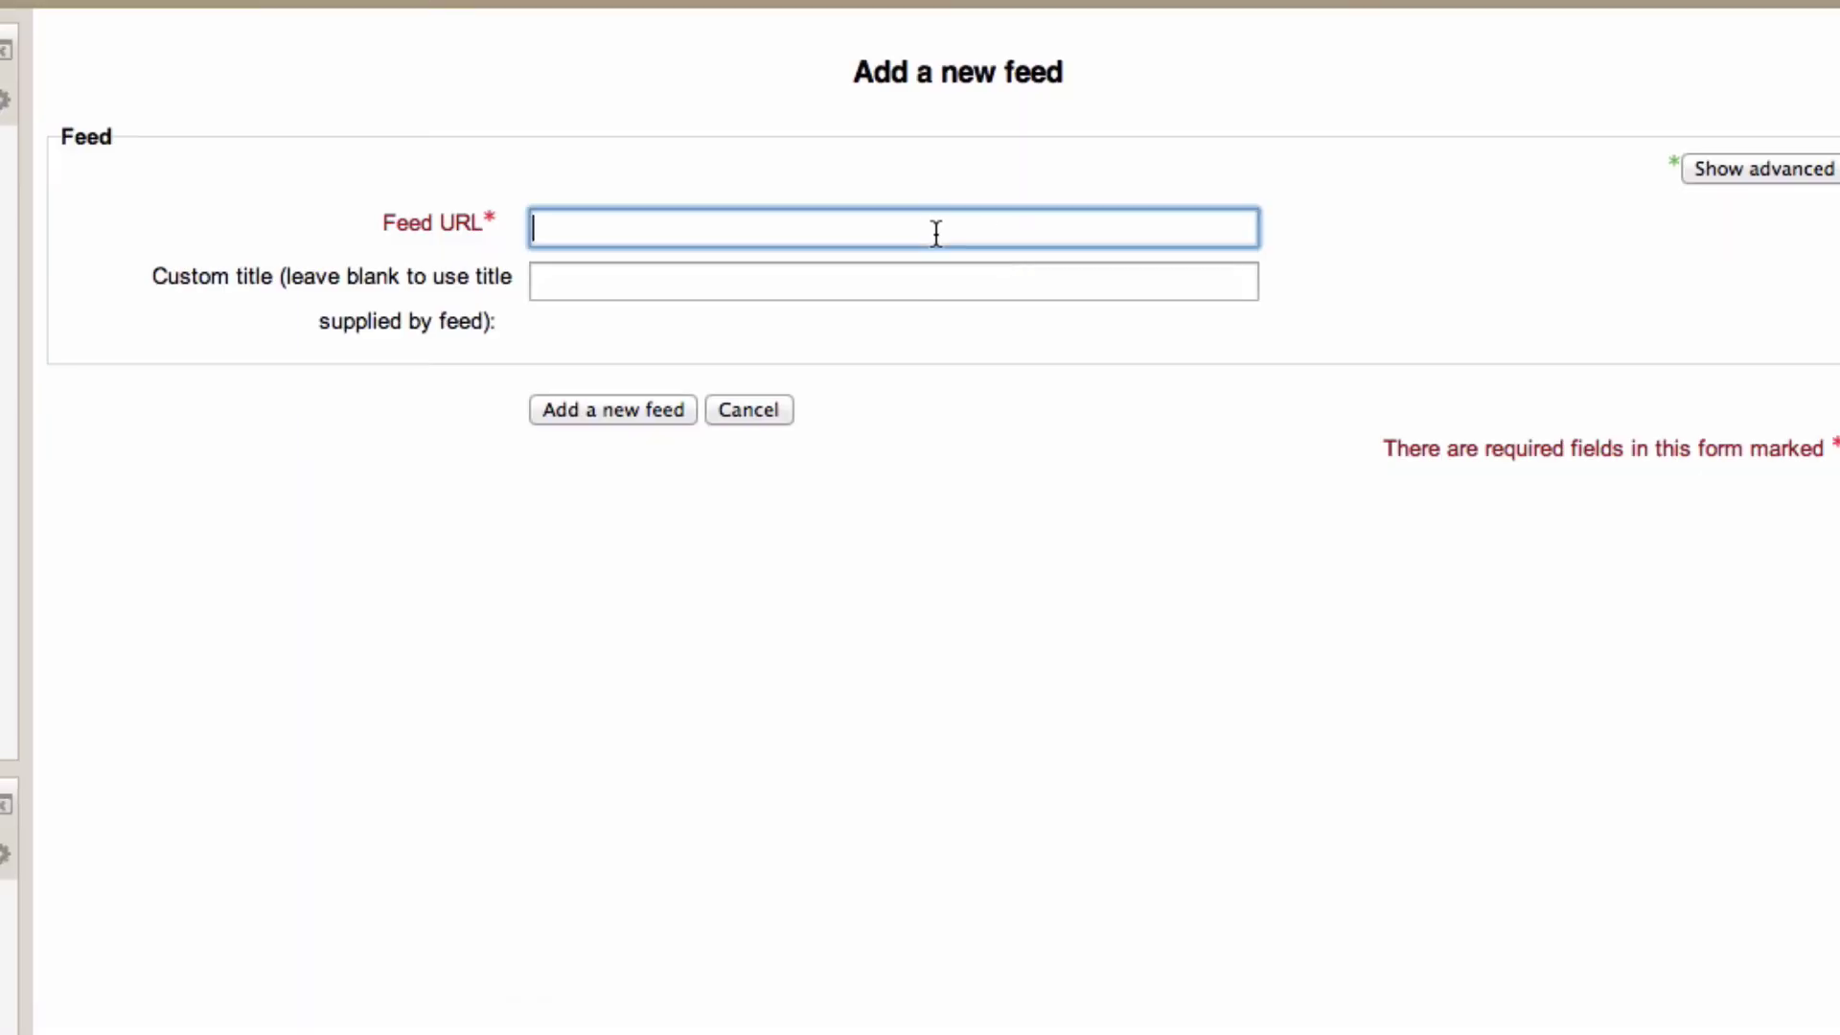
pyautogui.write('http://www.lindyklein.com/feed/')
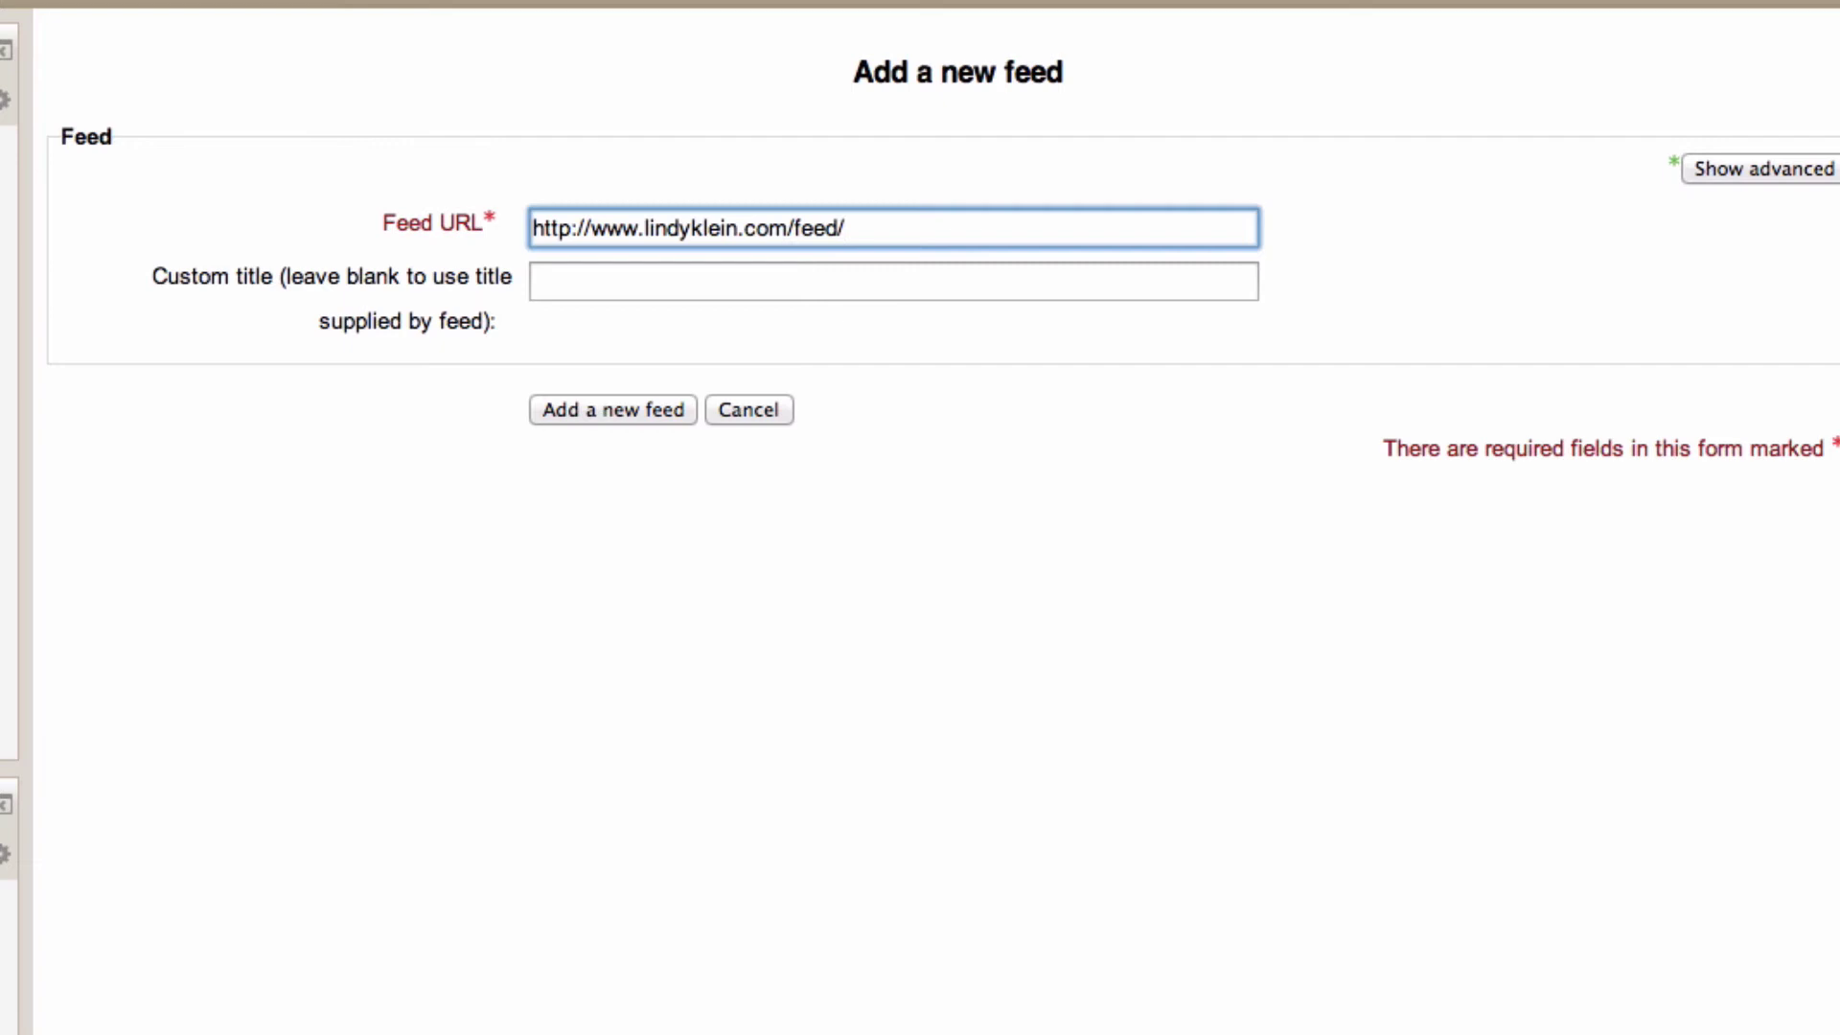
pyautogui.click(809, 288)
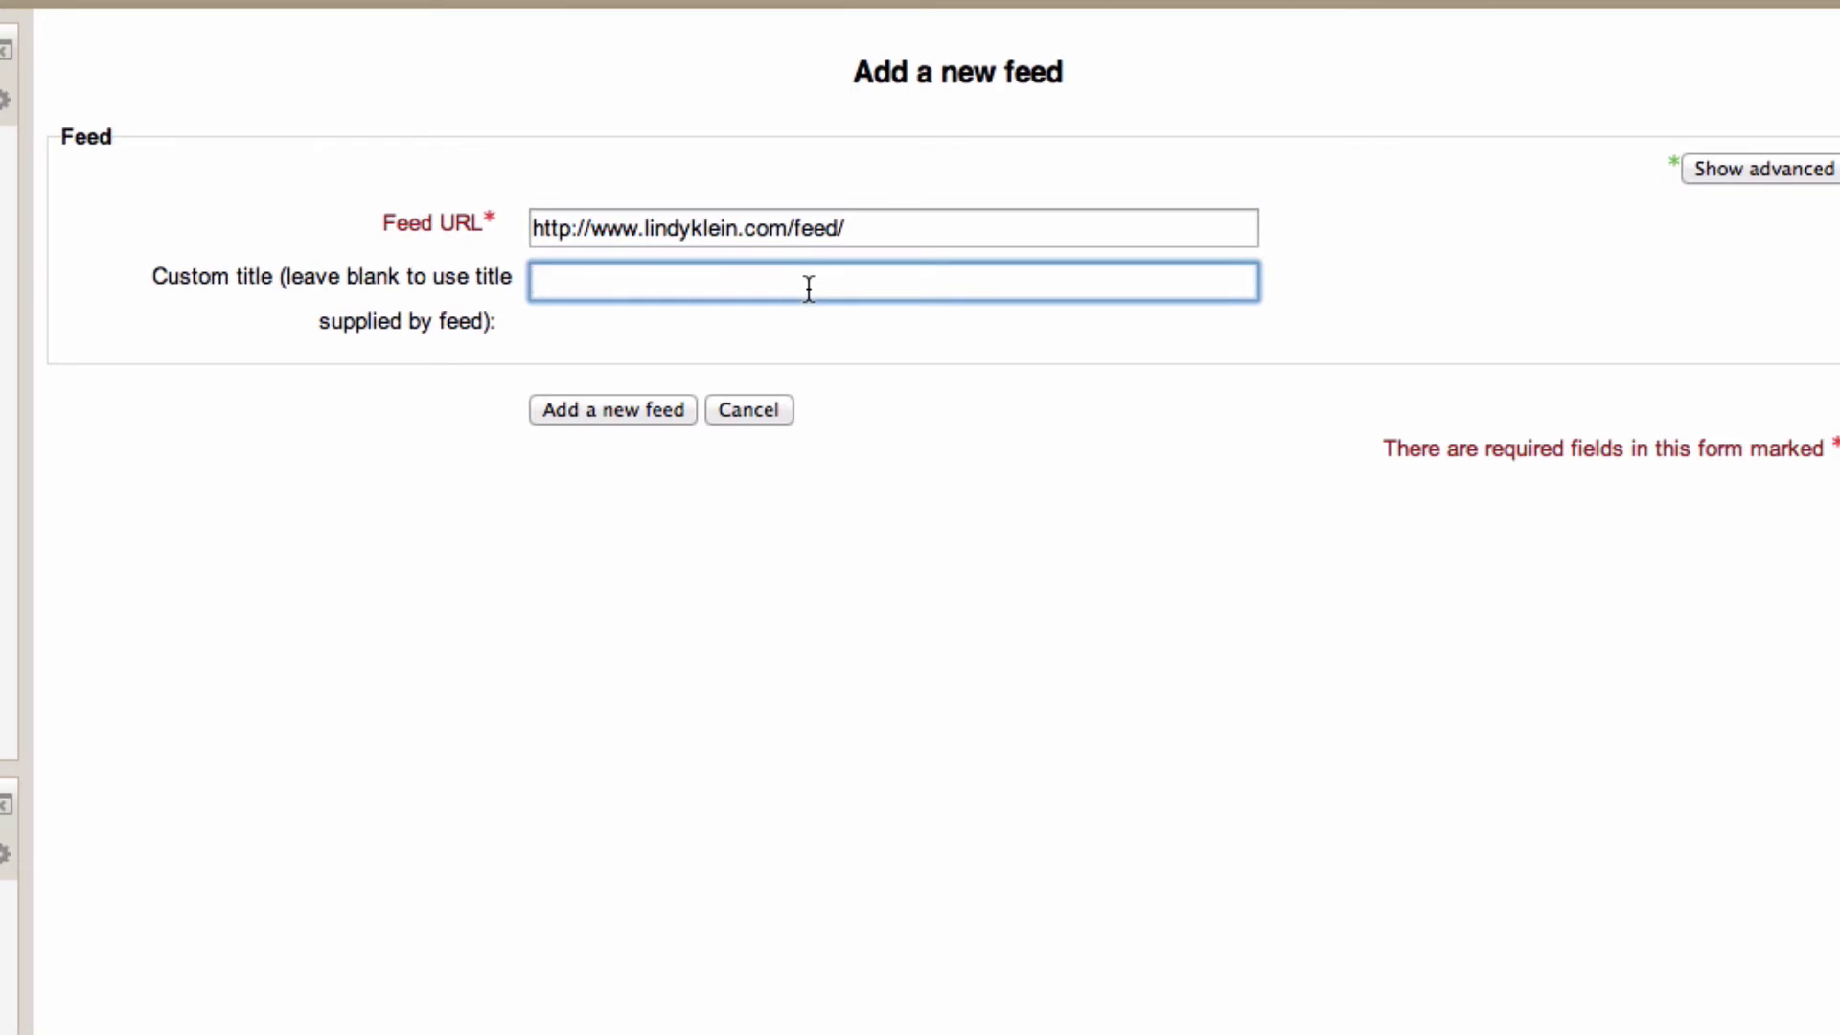
pyautogui.write('News from your te')
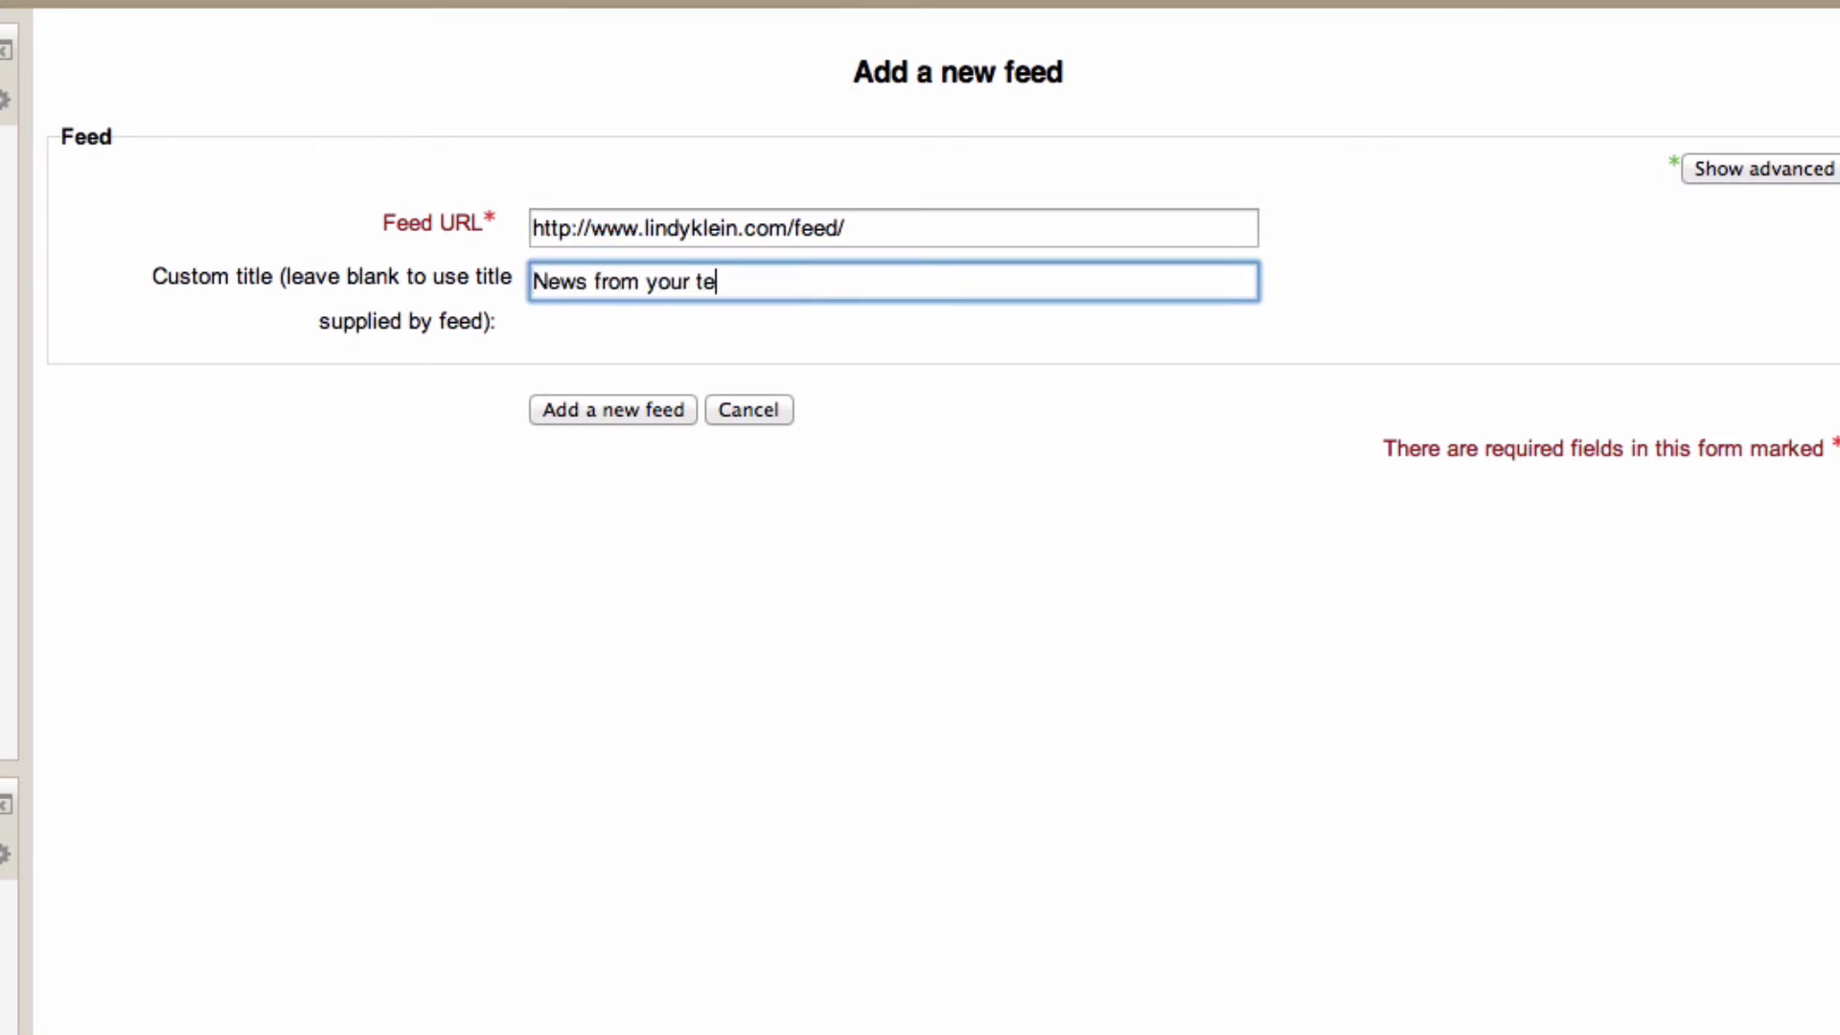
pyautogui.write('acher')
pyautogui.click(1794, 170)
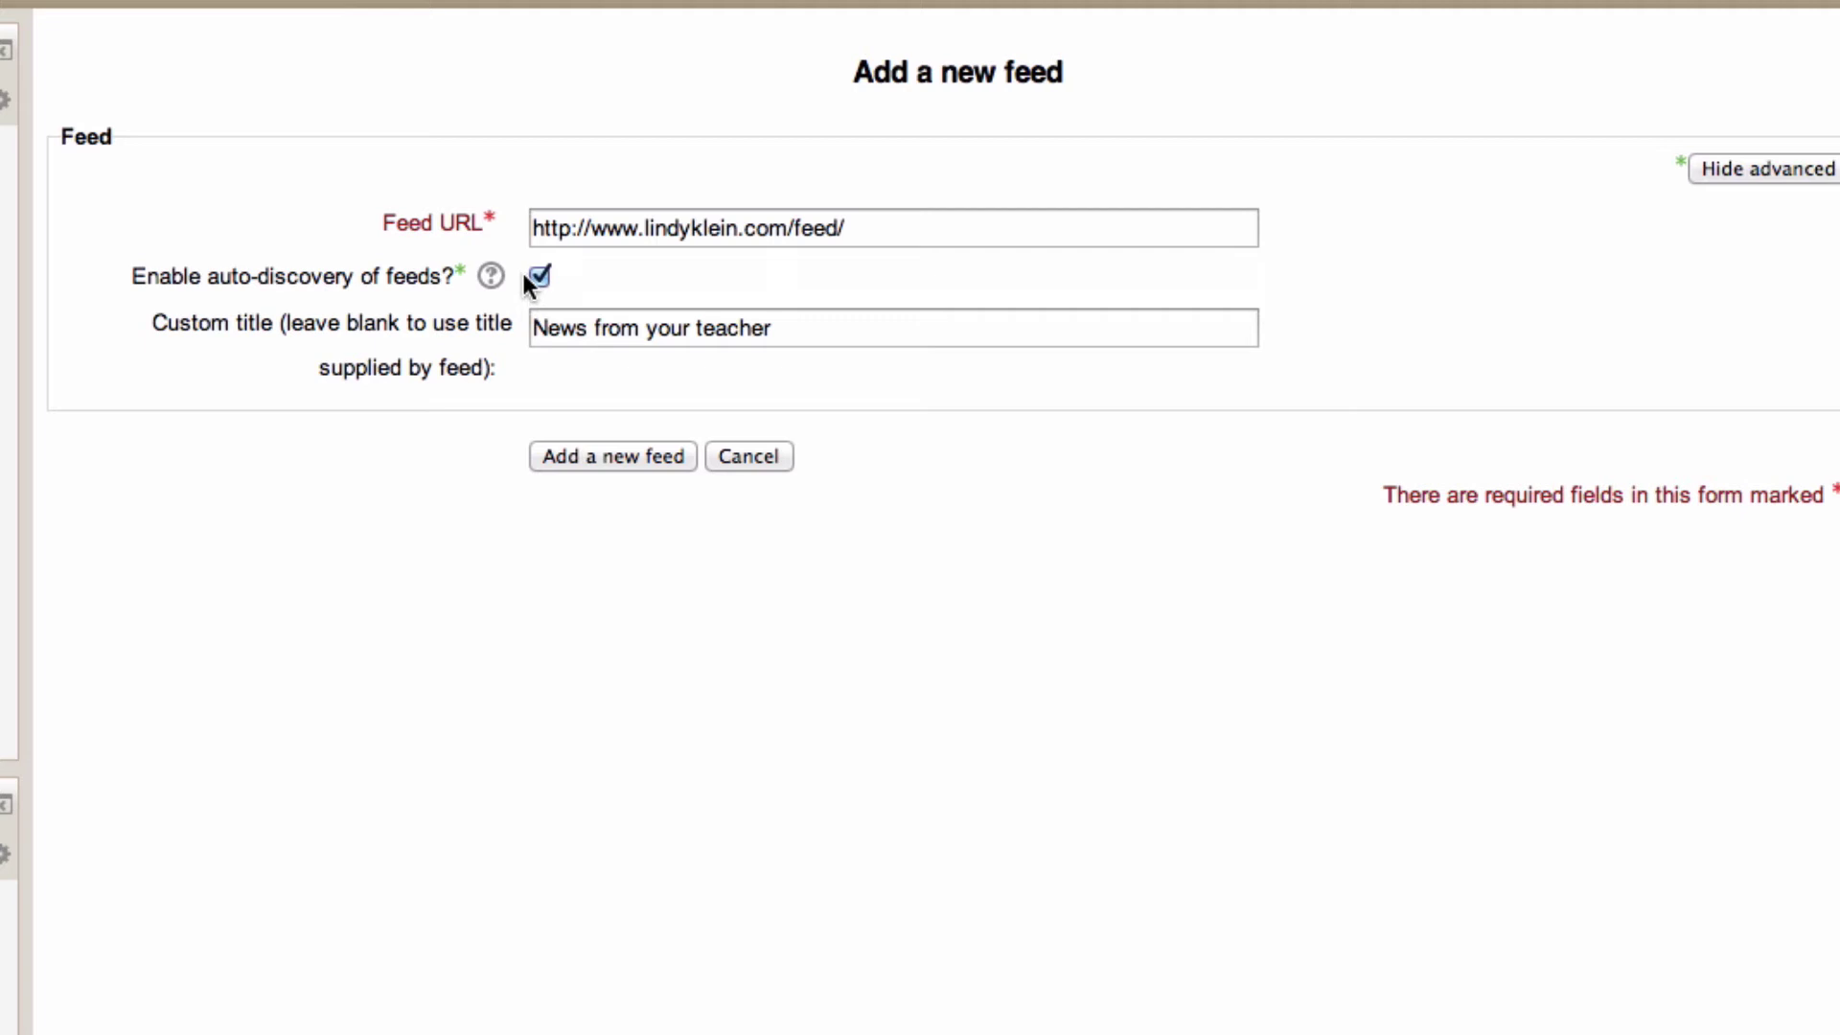
pyautogui.click(646, 462)
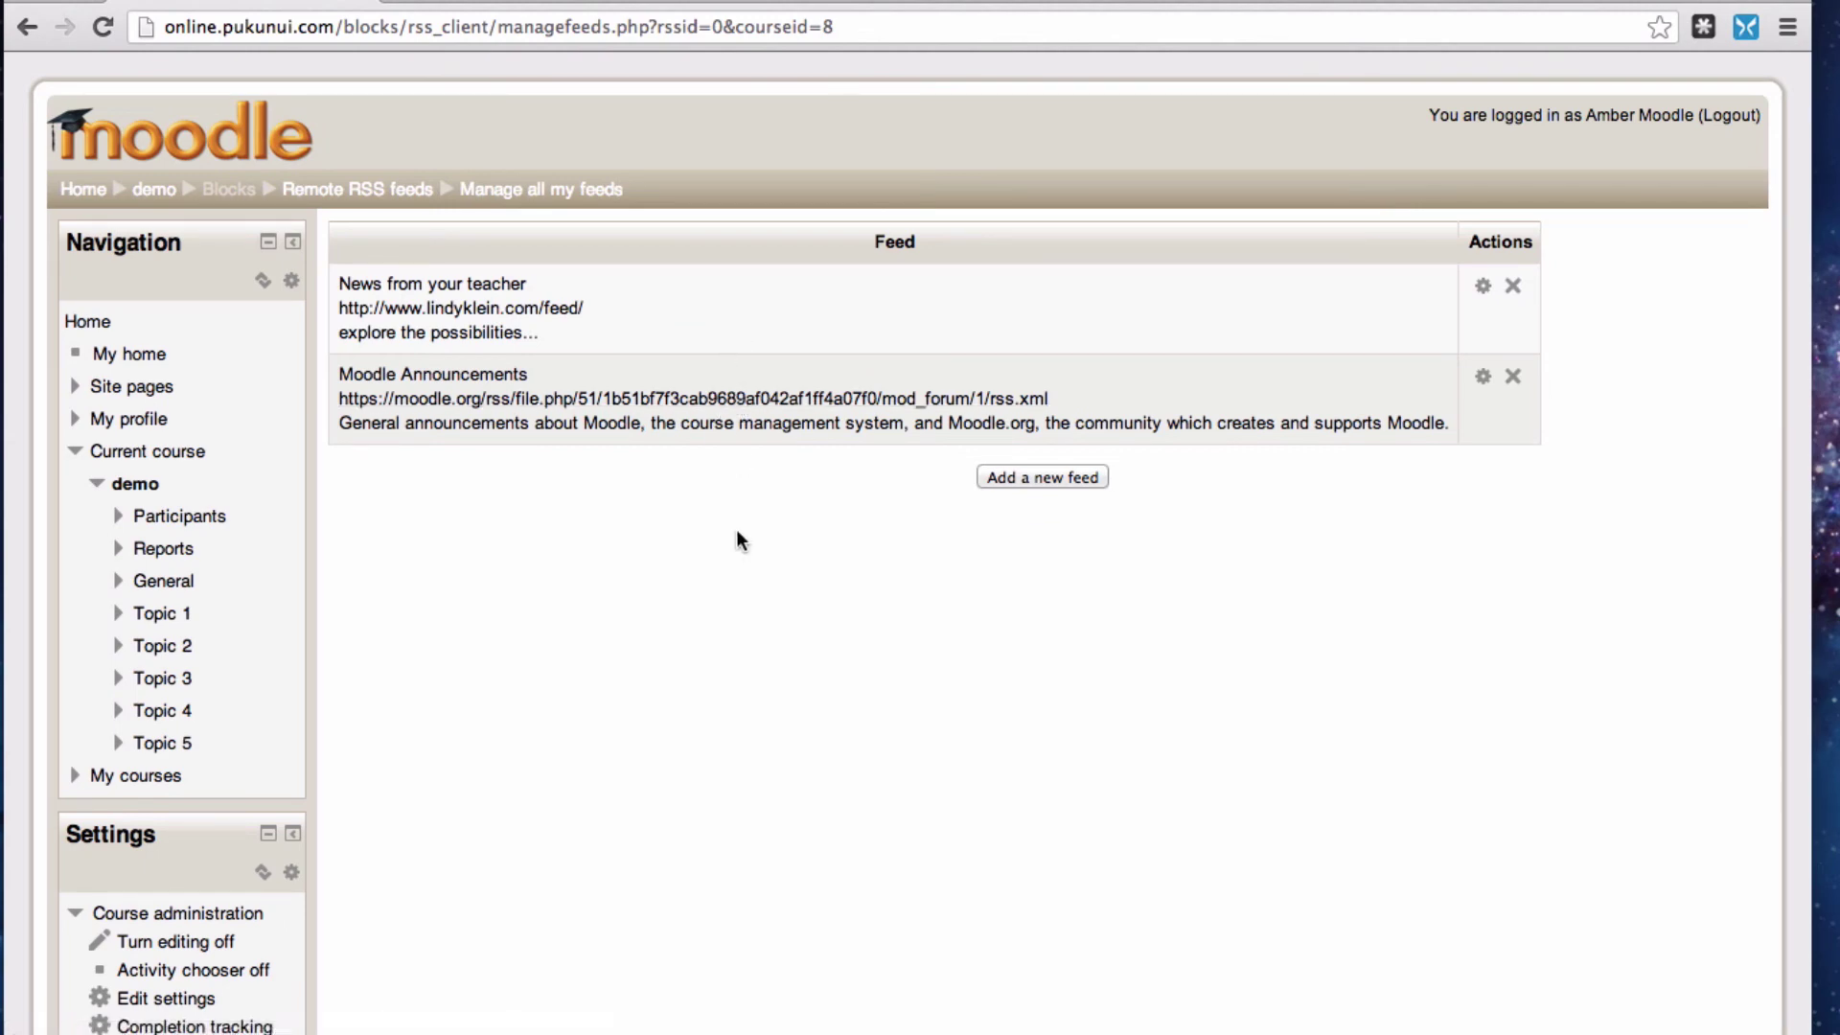
# Step: Return to the demo course via its breadcrumb and scroll to the empty Remote news feed block
pyautogui.scroll(-5, 738, 539)
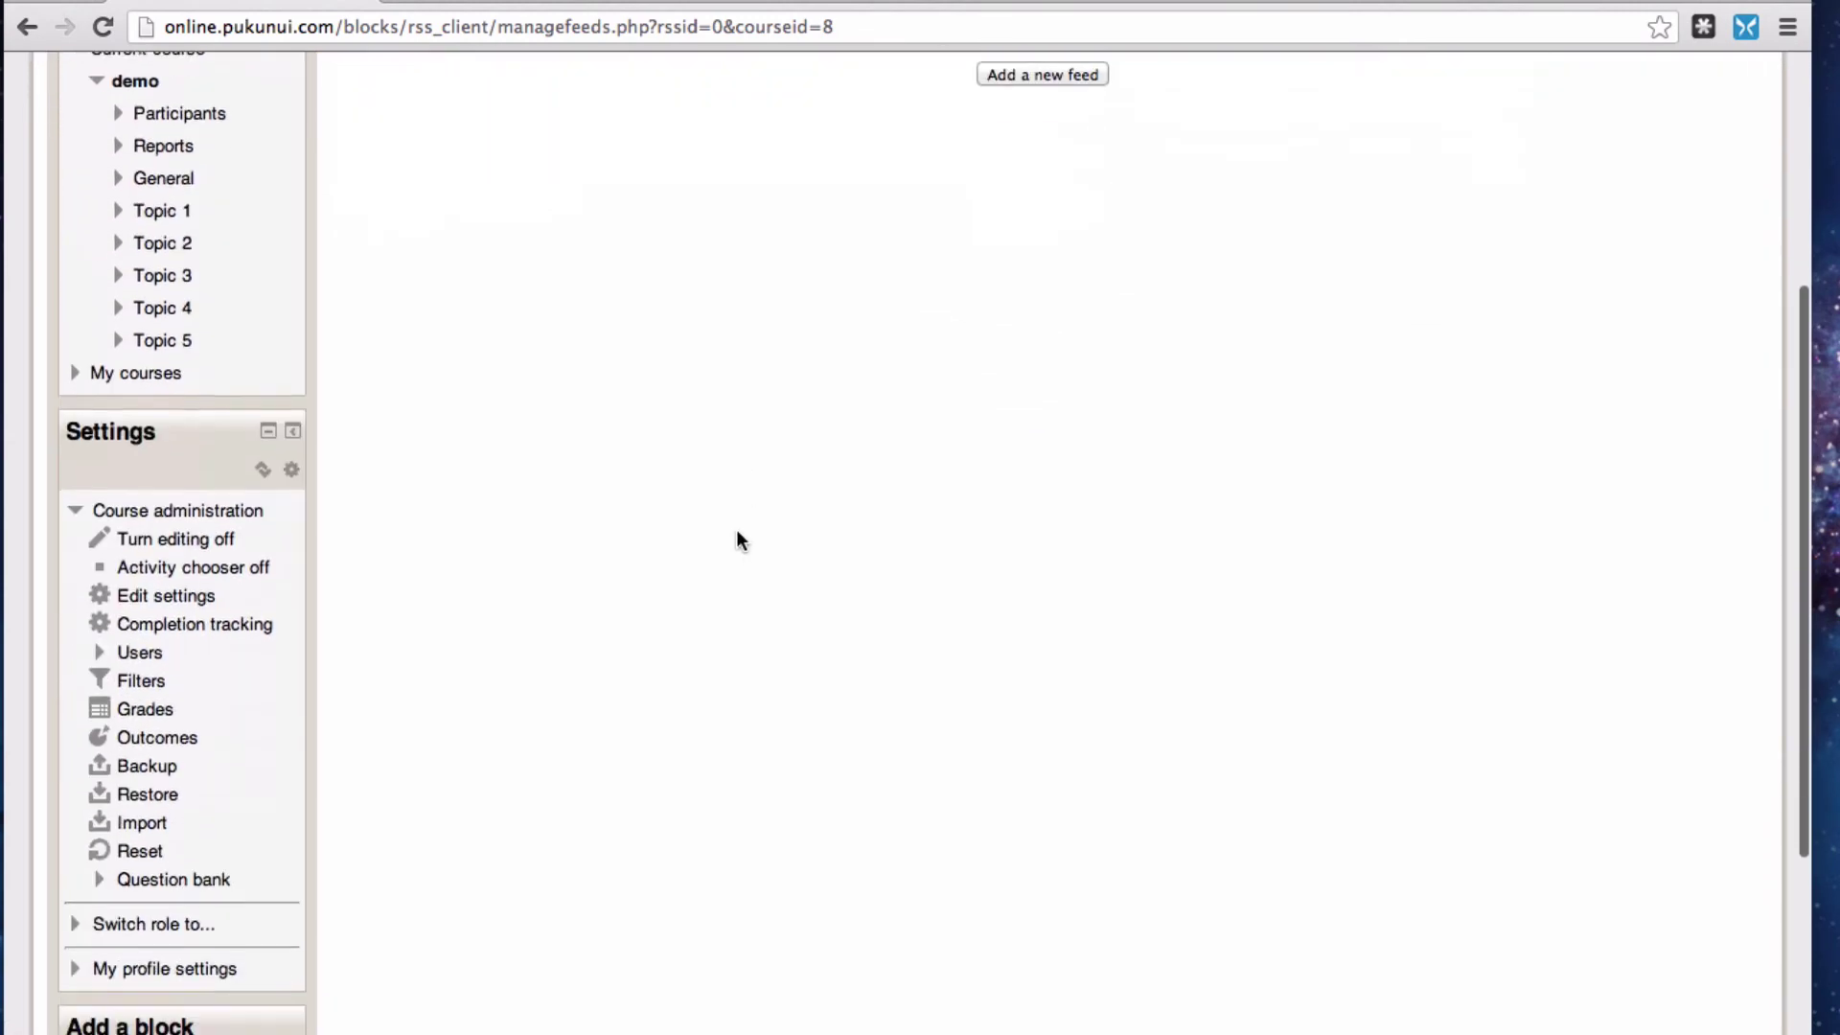
pyautogui.scroll(5, 738, 540)
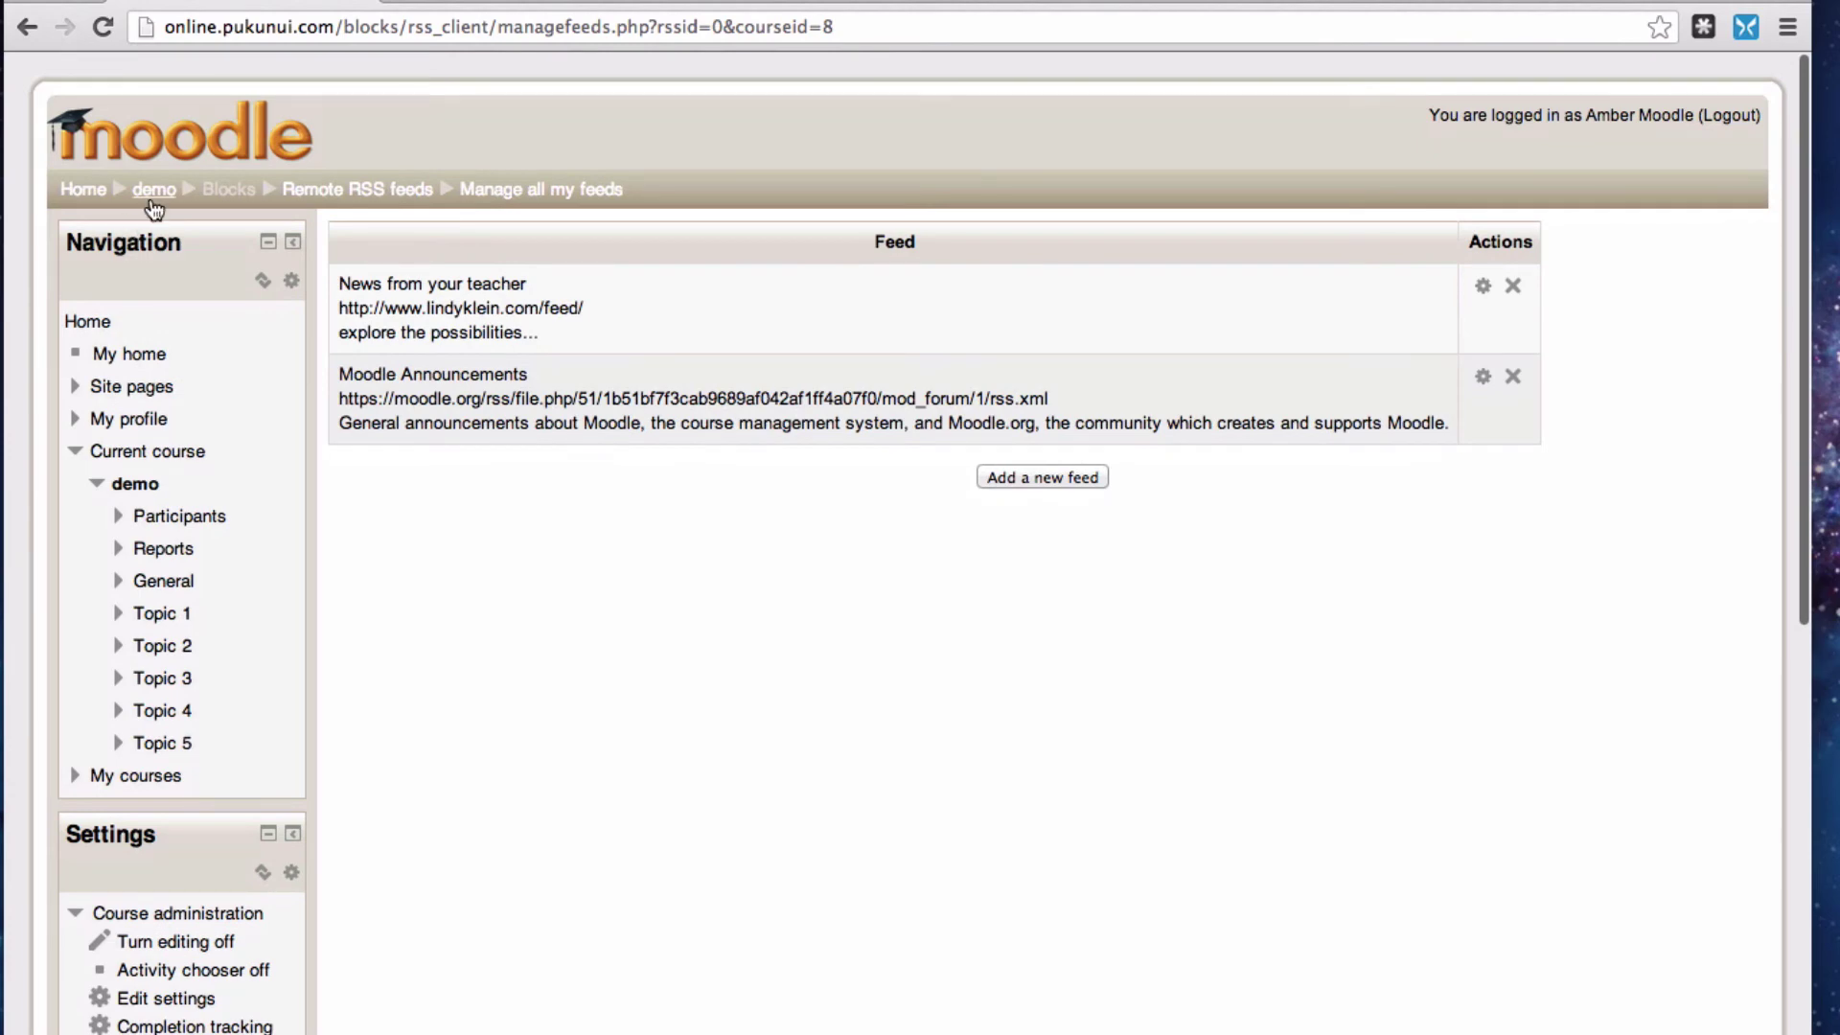
pyautogui.click(151, 199)
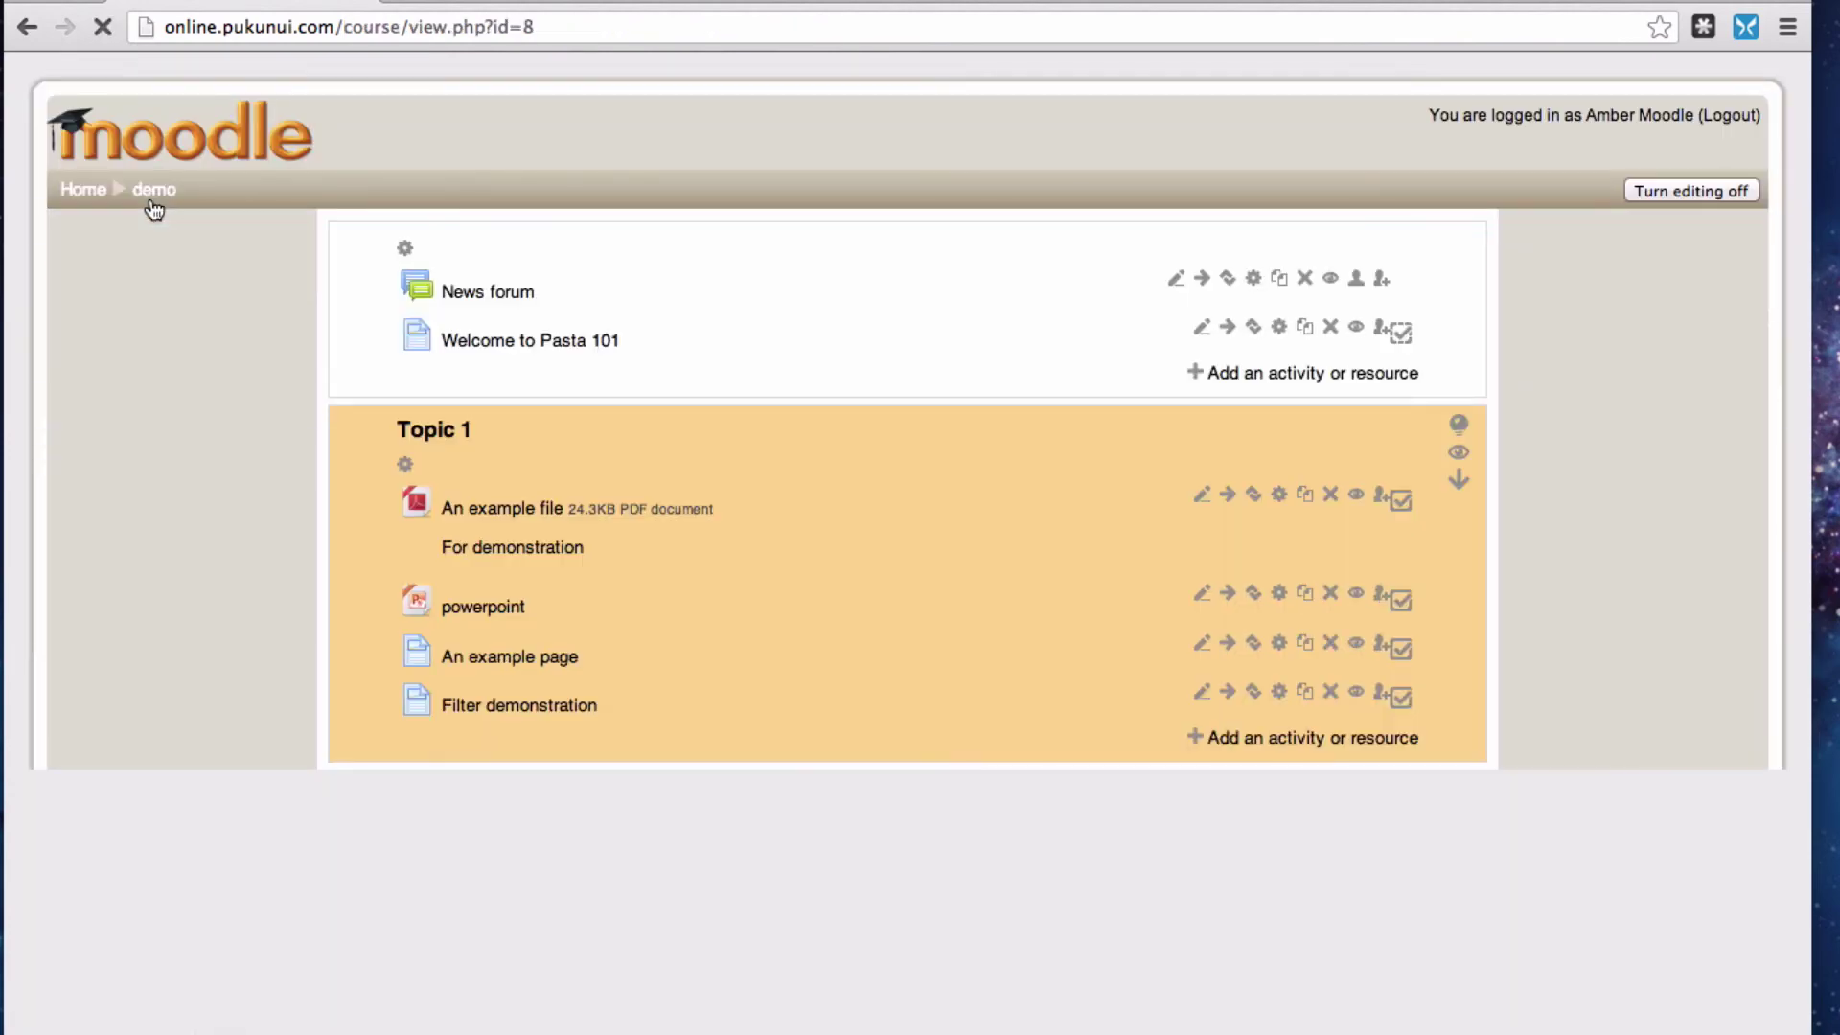
pyautogui.scroll(-10, 280, 675)
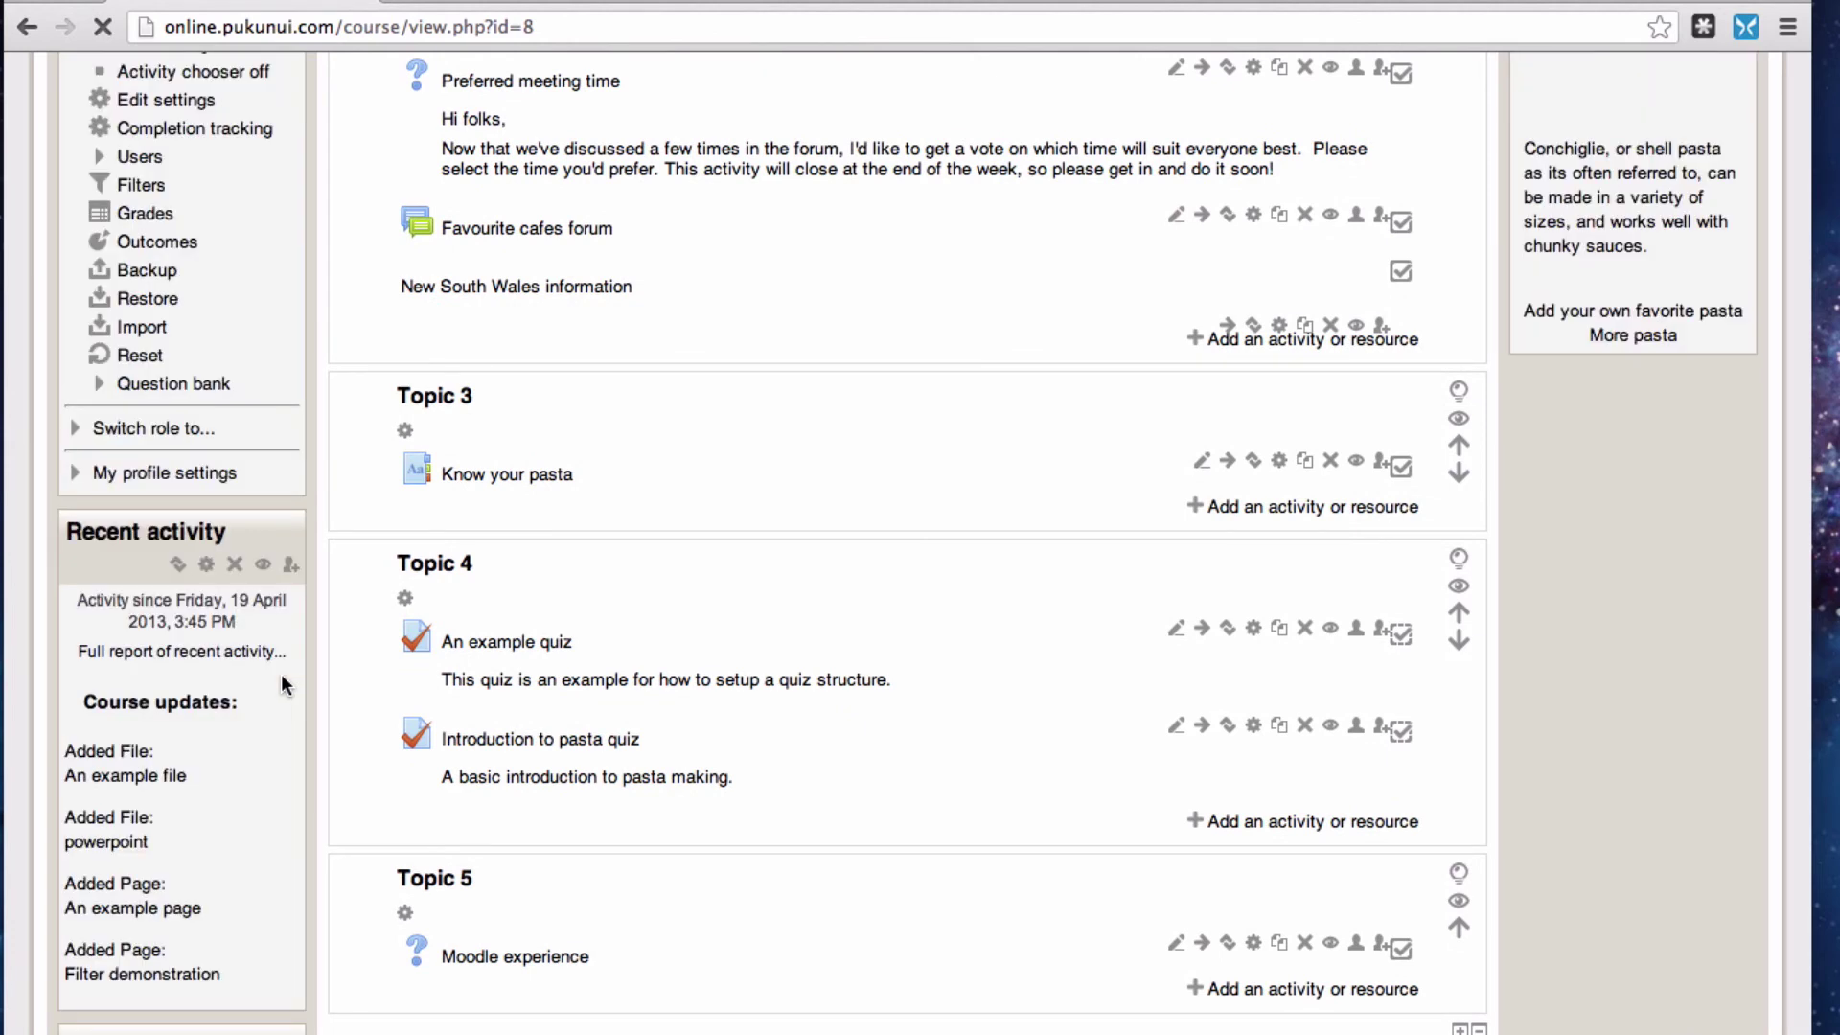
pyautogui.scroll(-3, 280, 675)
pyautogui.scroll(-2, 280, 675)
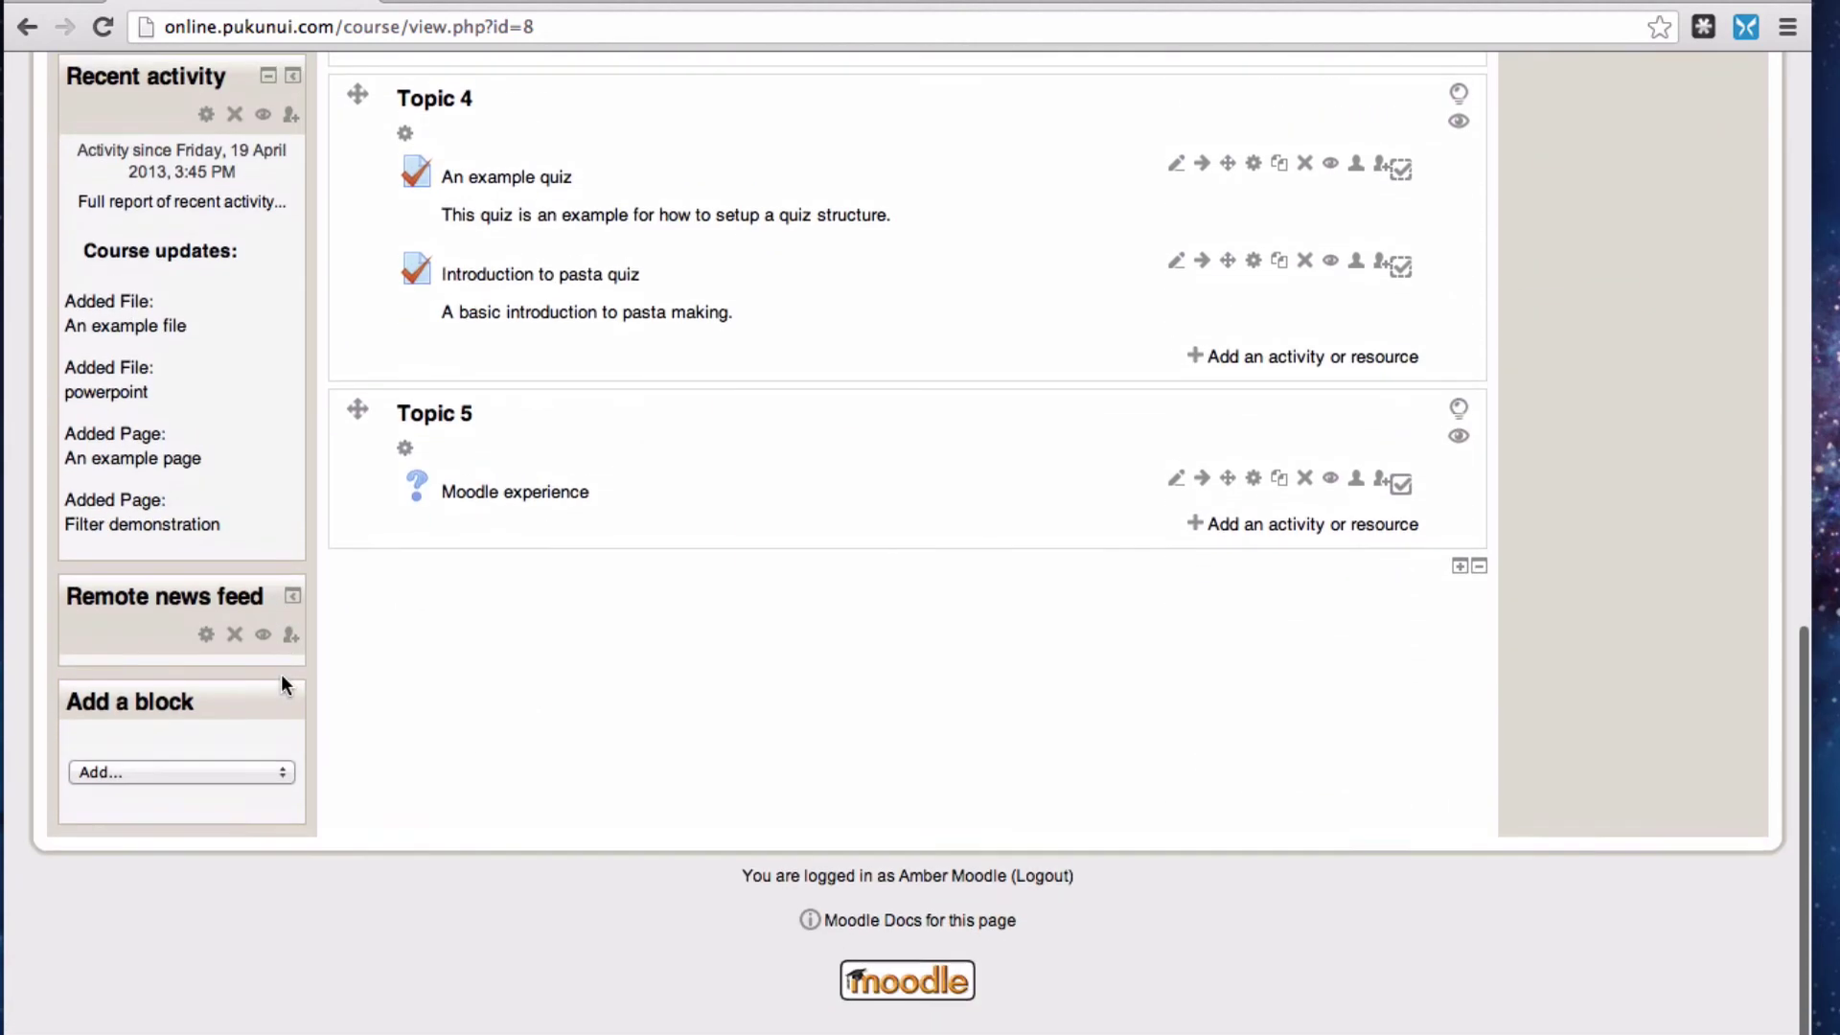
# Step: Set the block's feed to 'News from your teacher', displayed on any course main page, and save
pyautogui.click(205, 647)
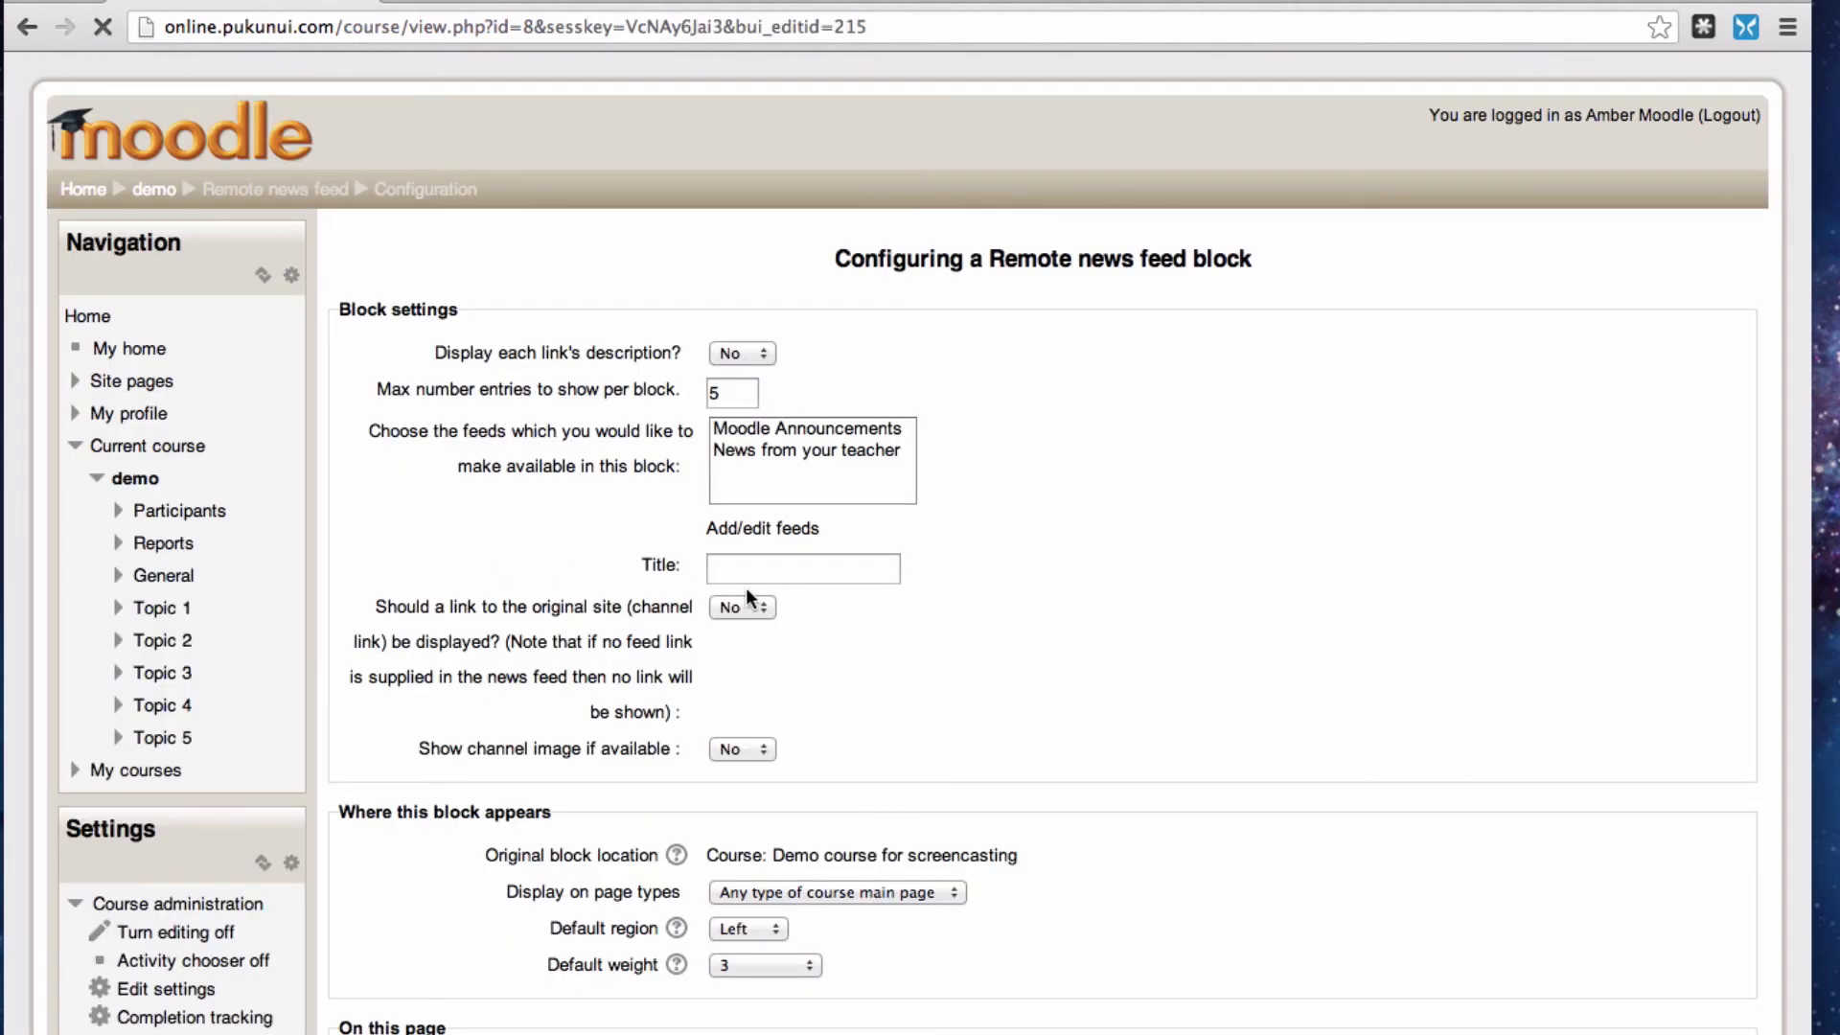
pyautogui.click(794, 453)
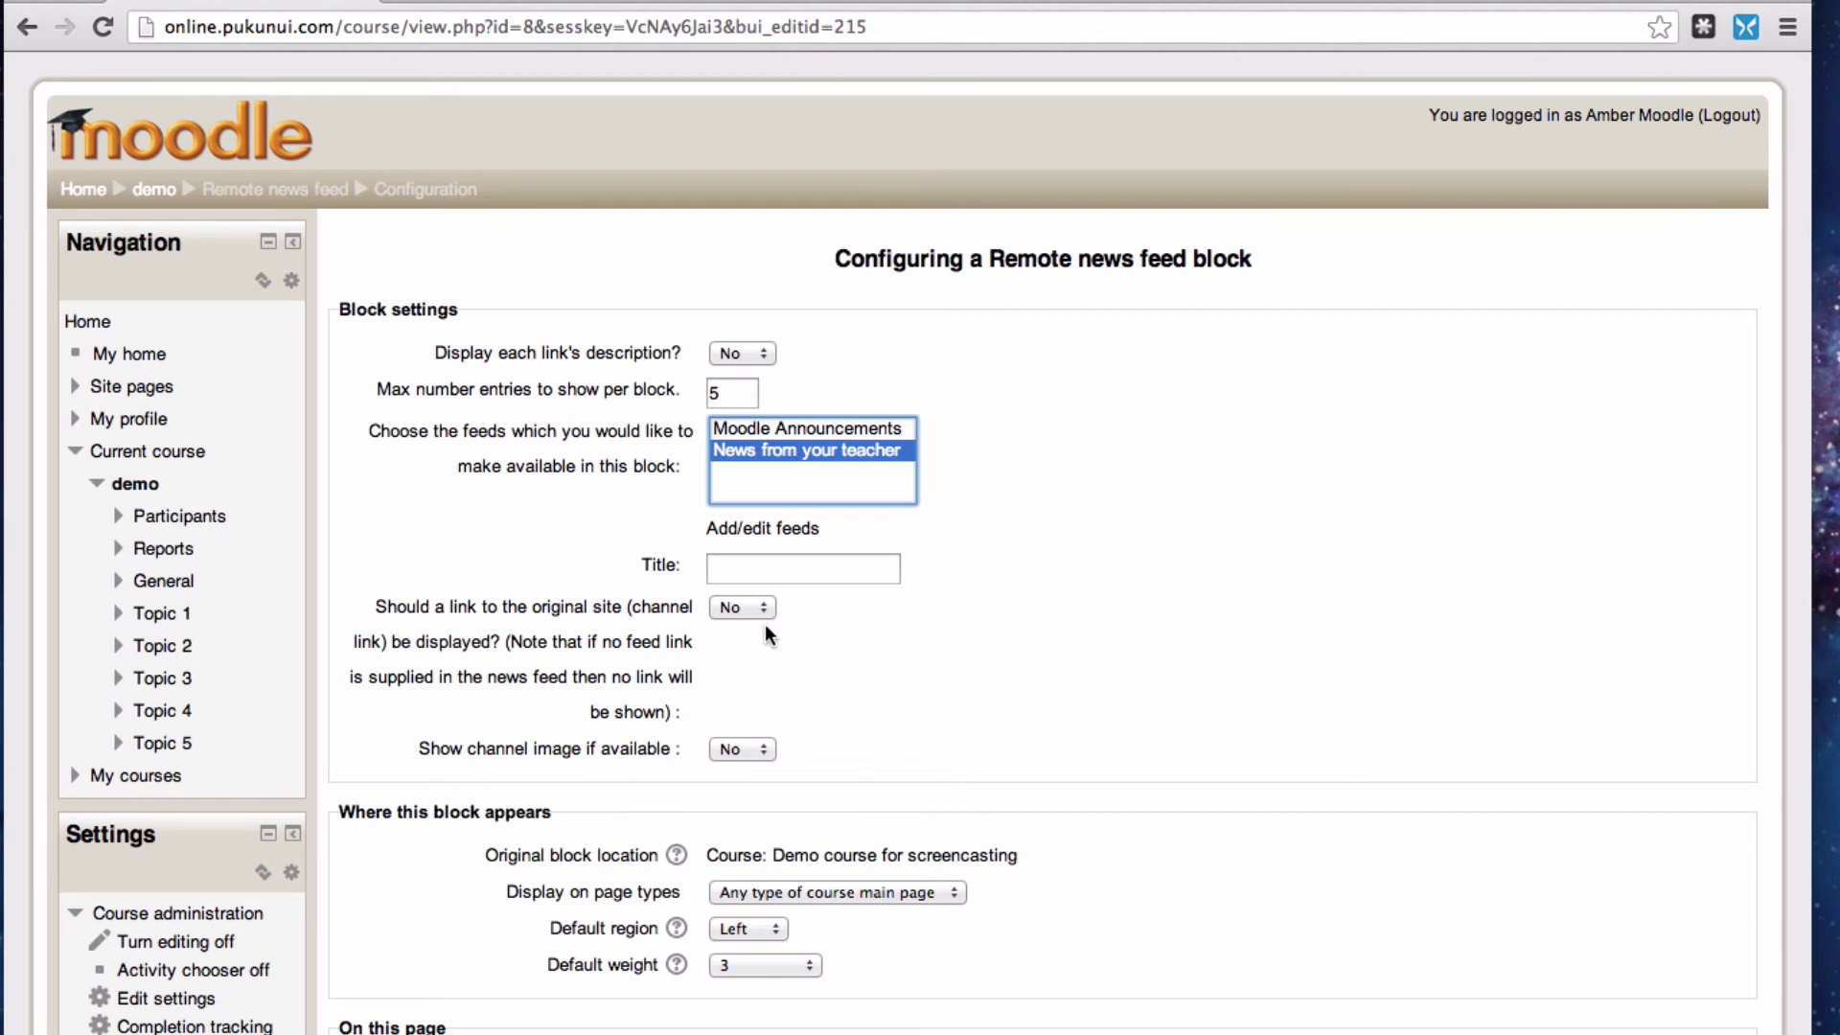
pyautogui.scroll(-2, 765, 624)
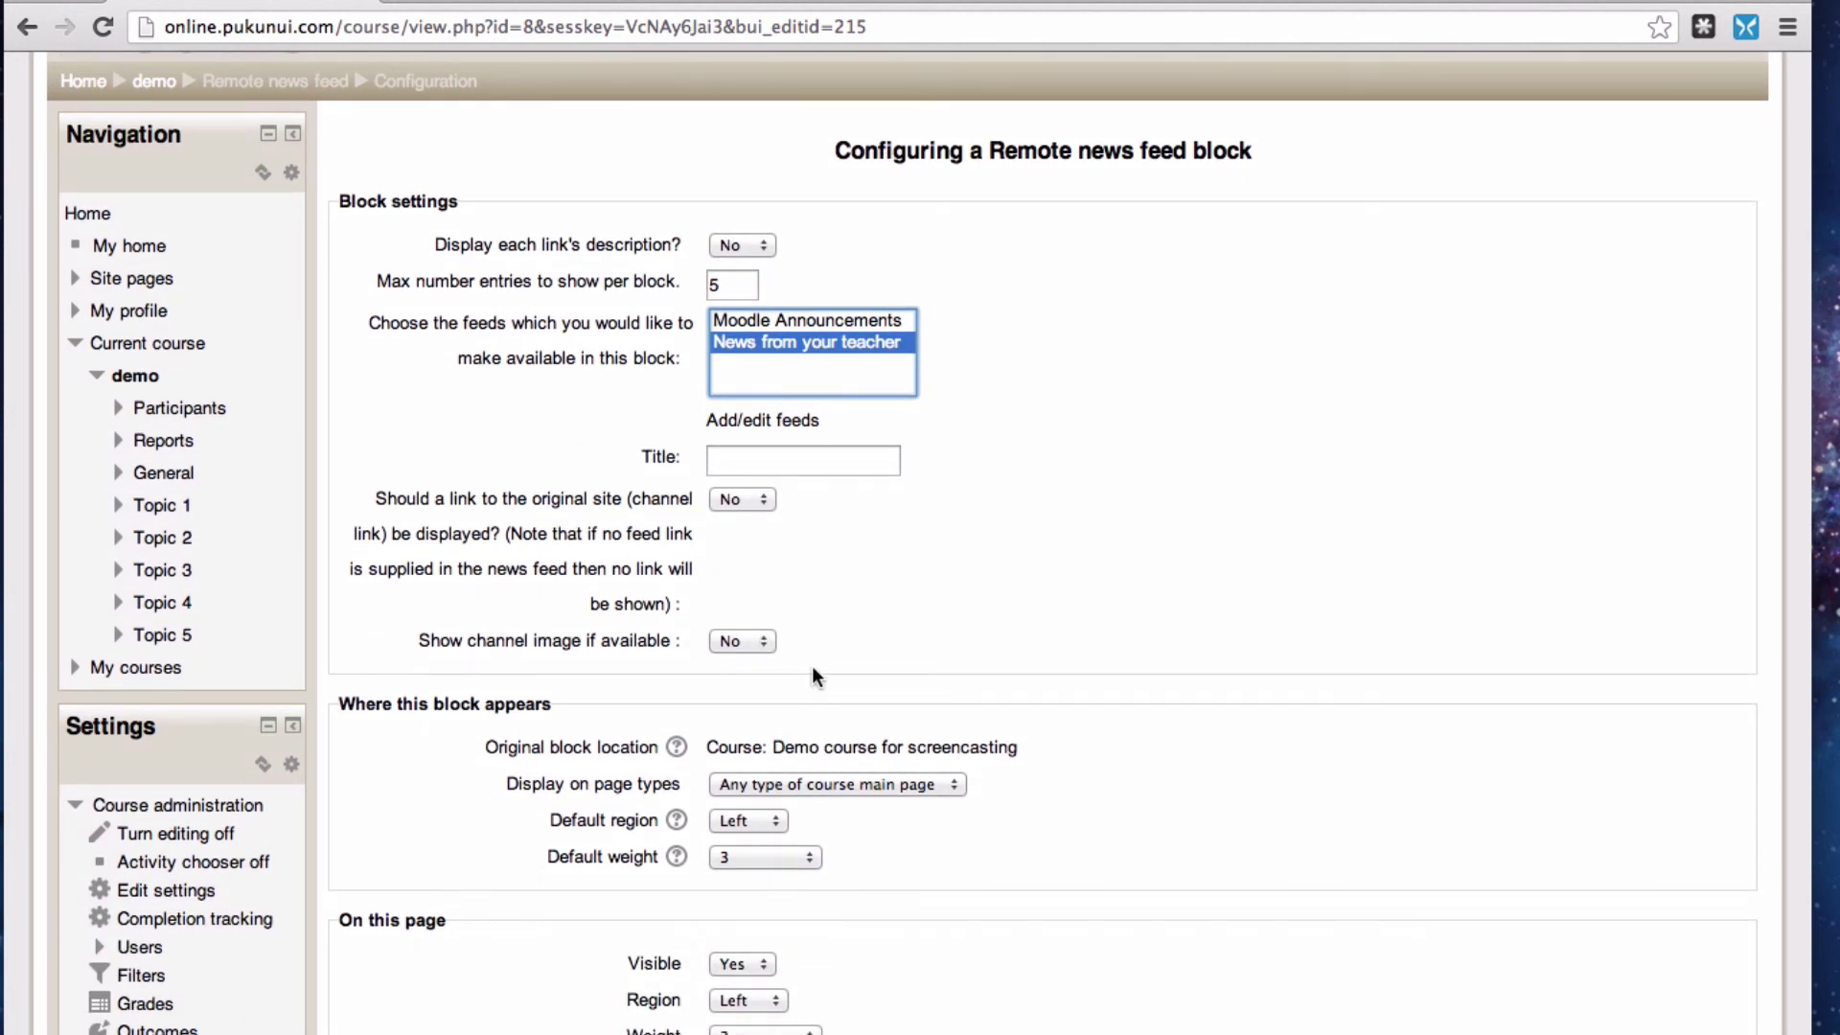
pyautogui.scroll(-3, 813, 671)
pyautogui.scroll(-2, 813, 666)
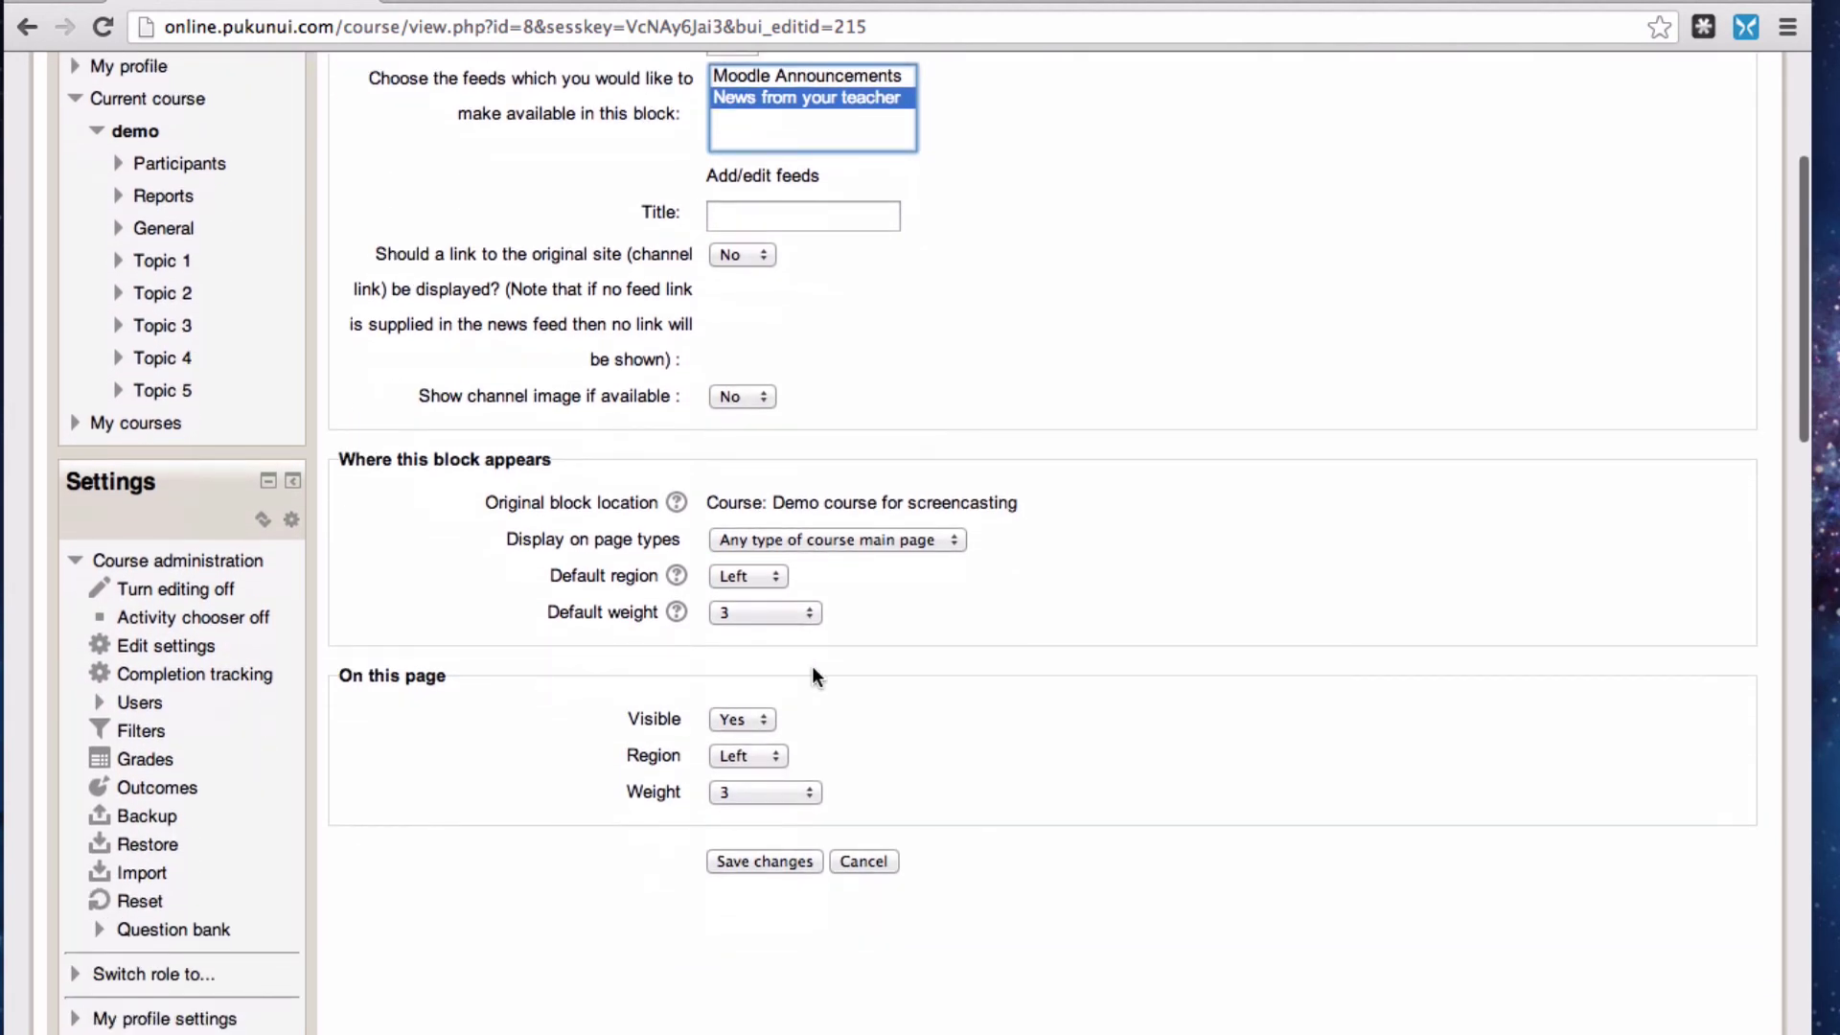
pyautogui.click(847, 539)
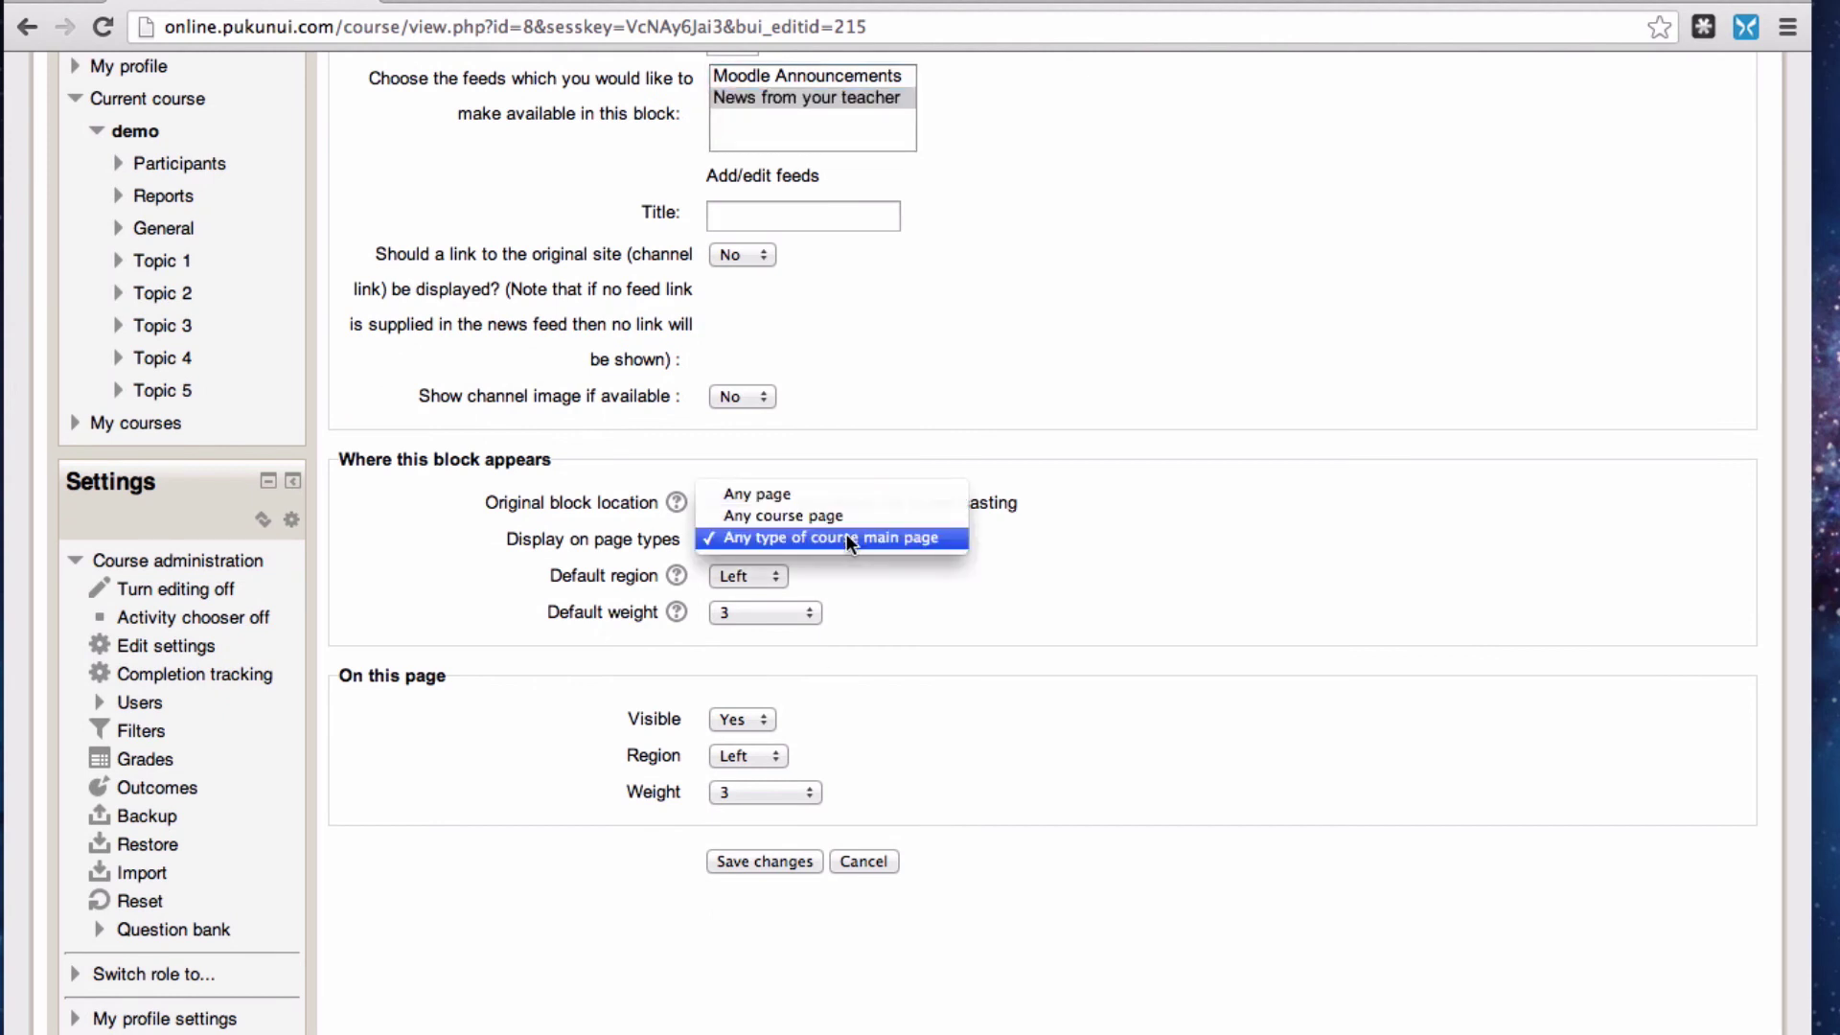
pyautogui.click(850, 536)
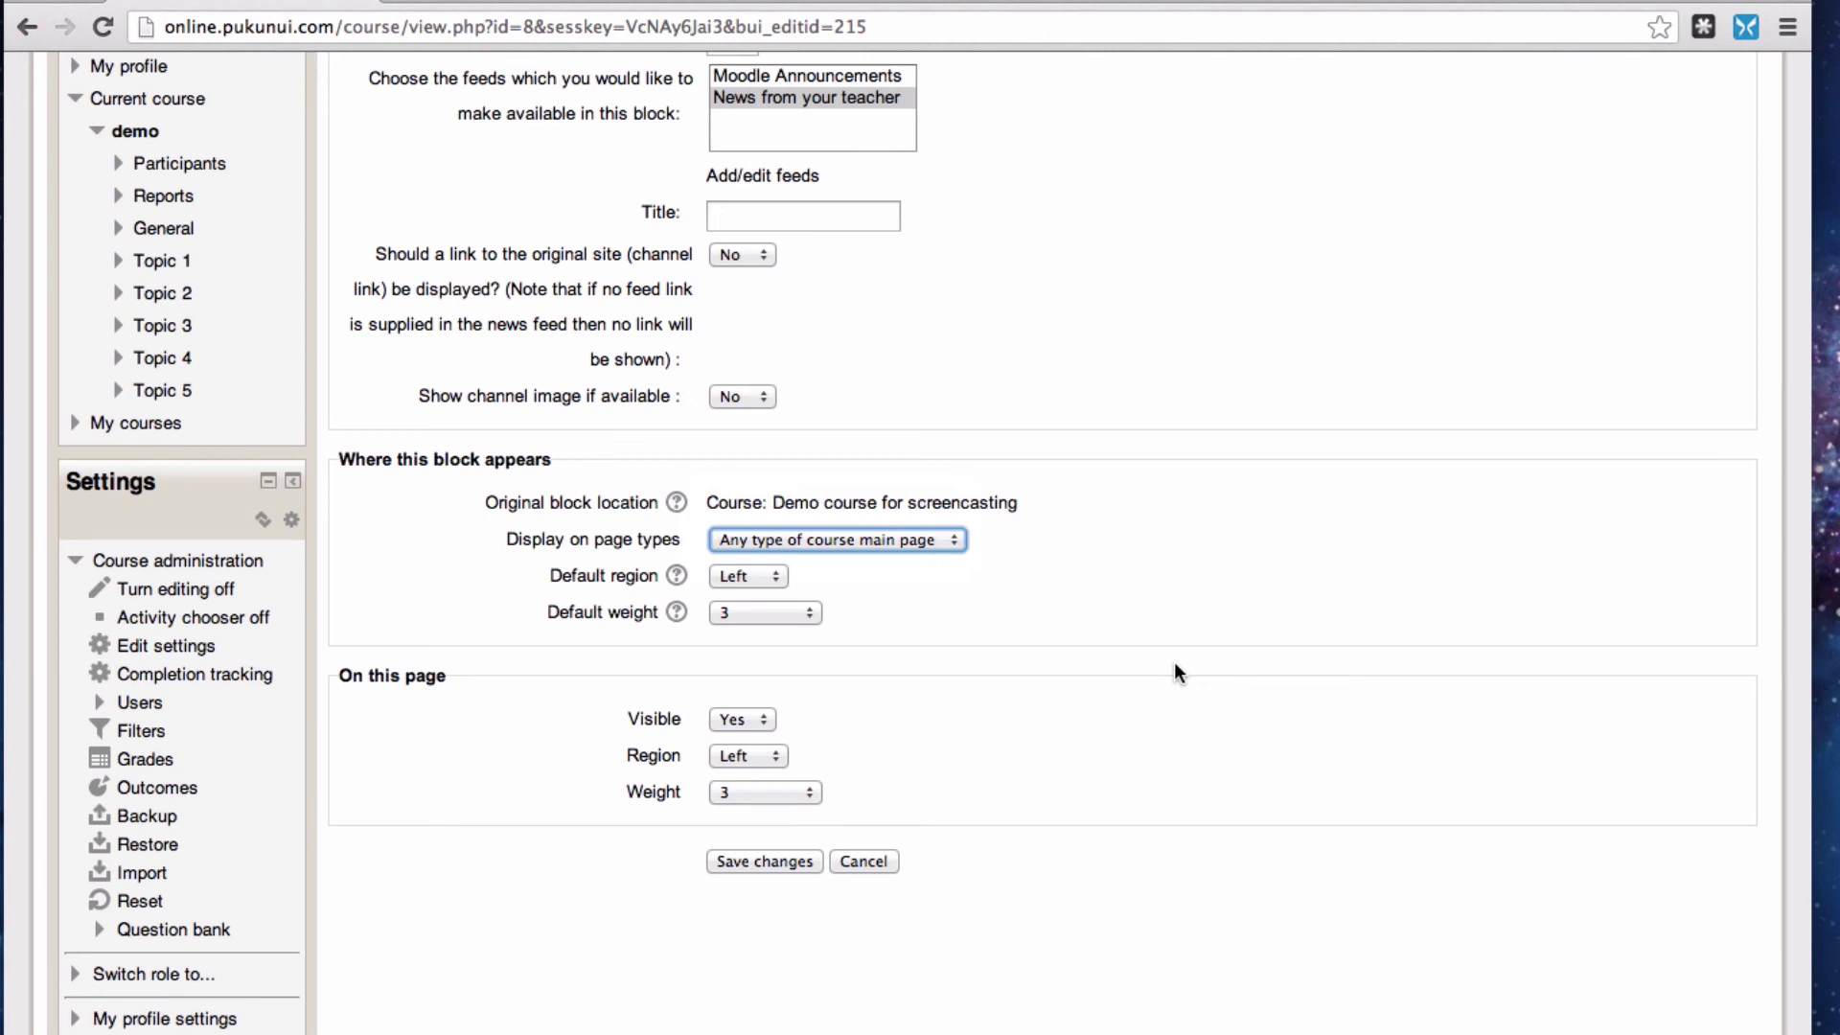
pyautogui.click(772, 861)
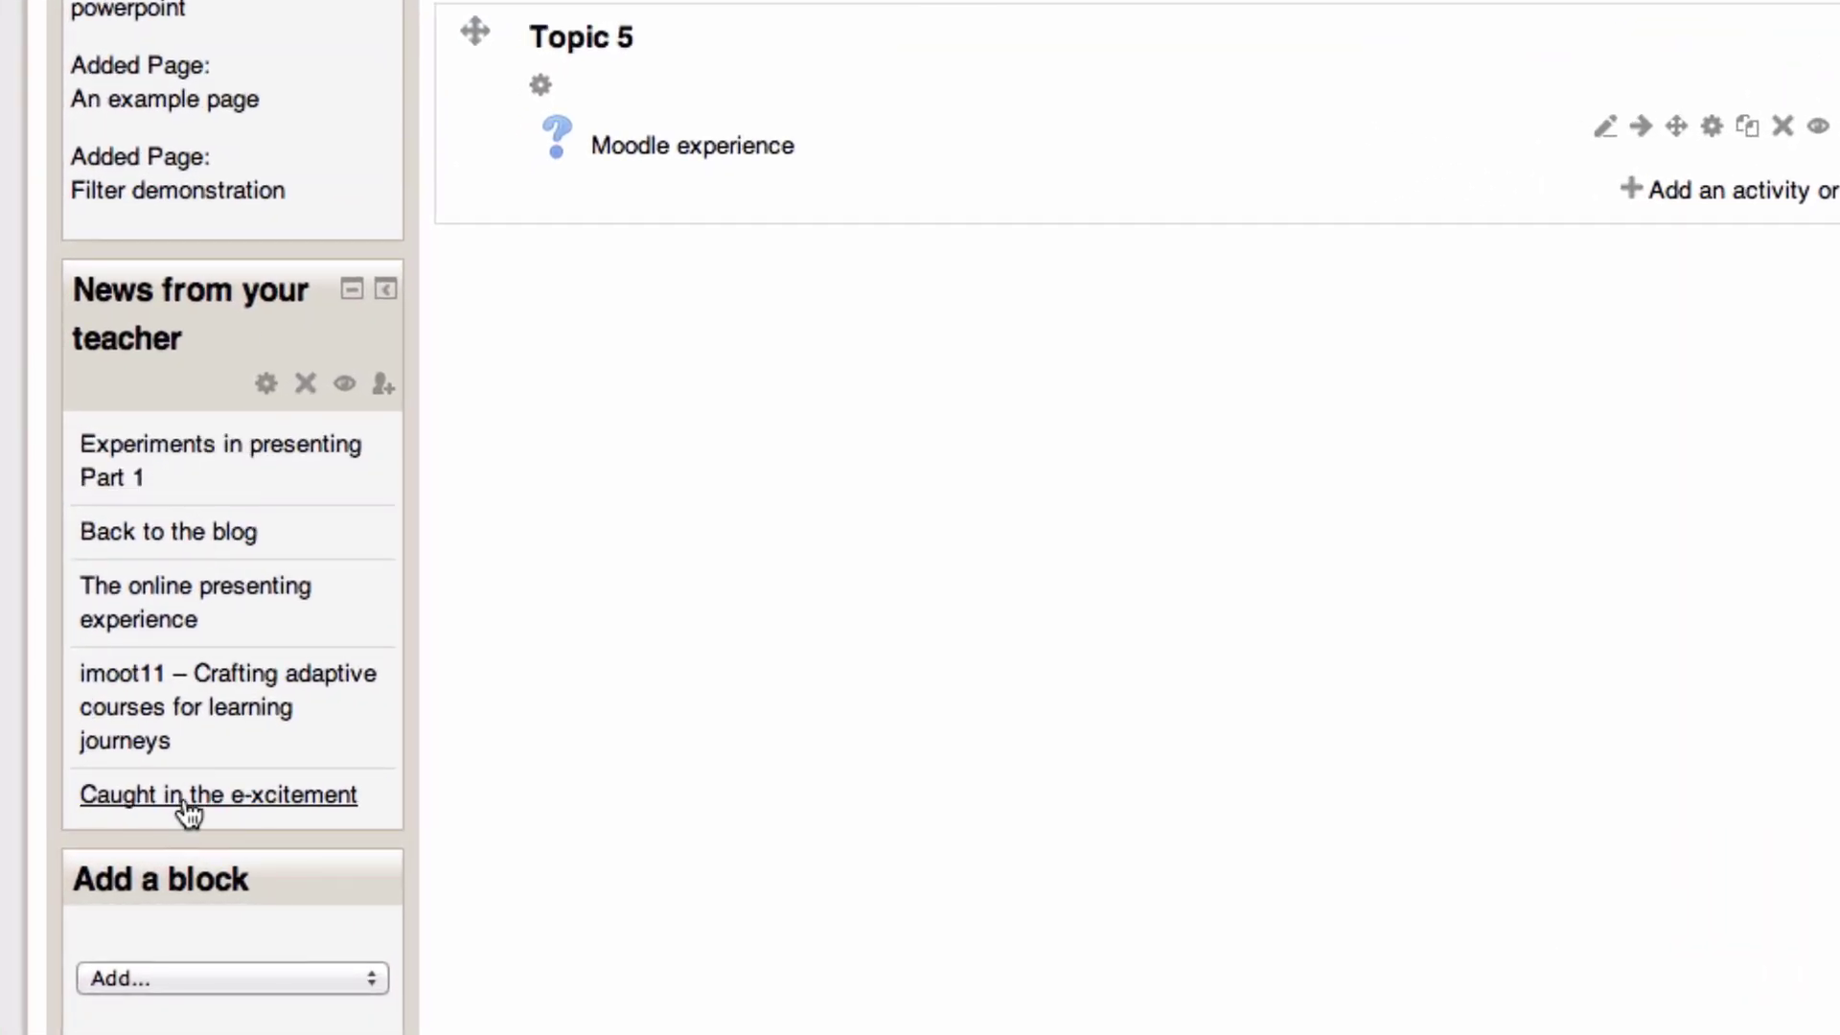
# Step: Open the 'Experiments in presenting Part 1' post in a new tab, then return to the course tab
pyautogui.rightClick(144, 470)
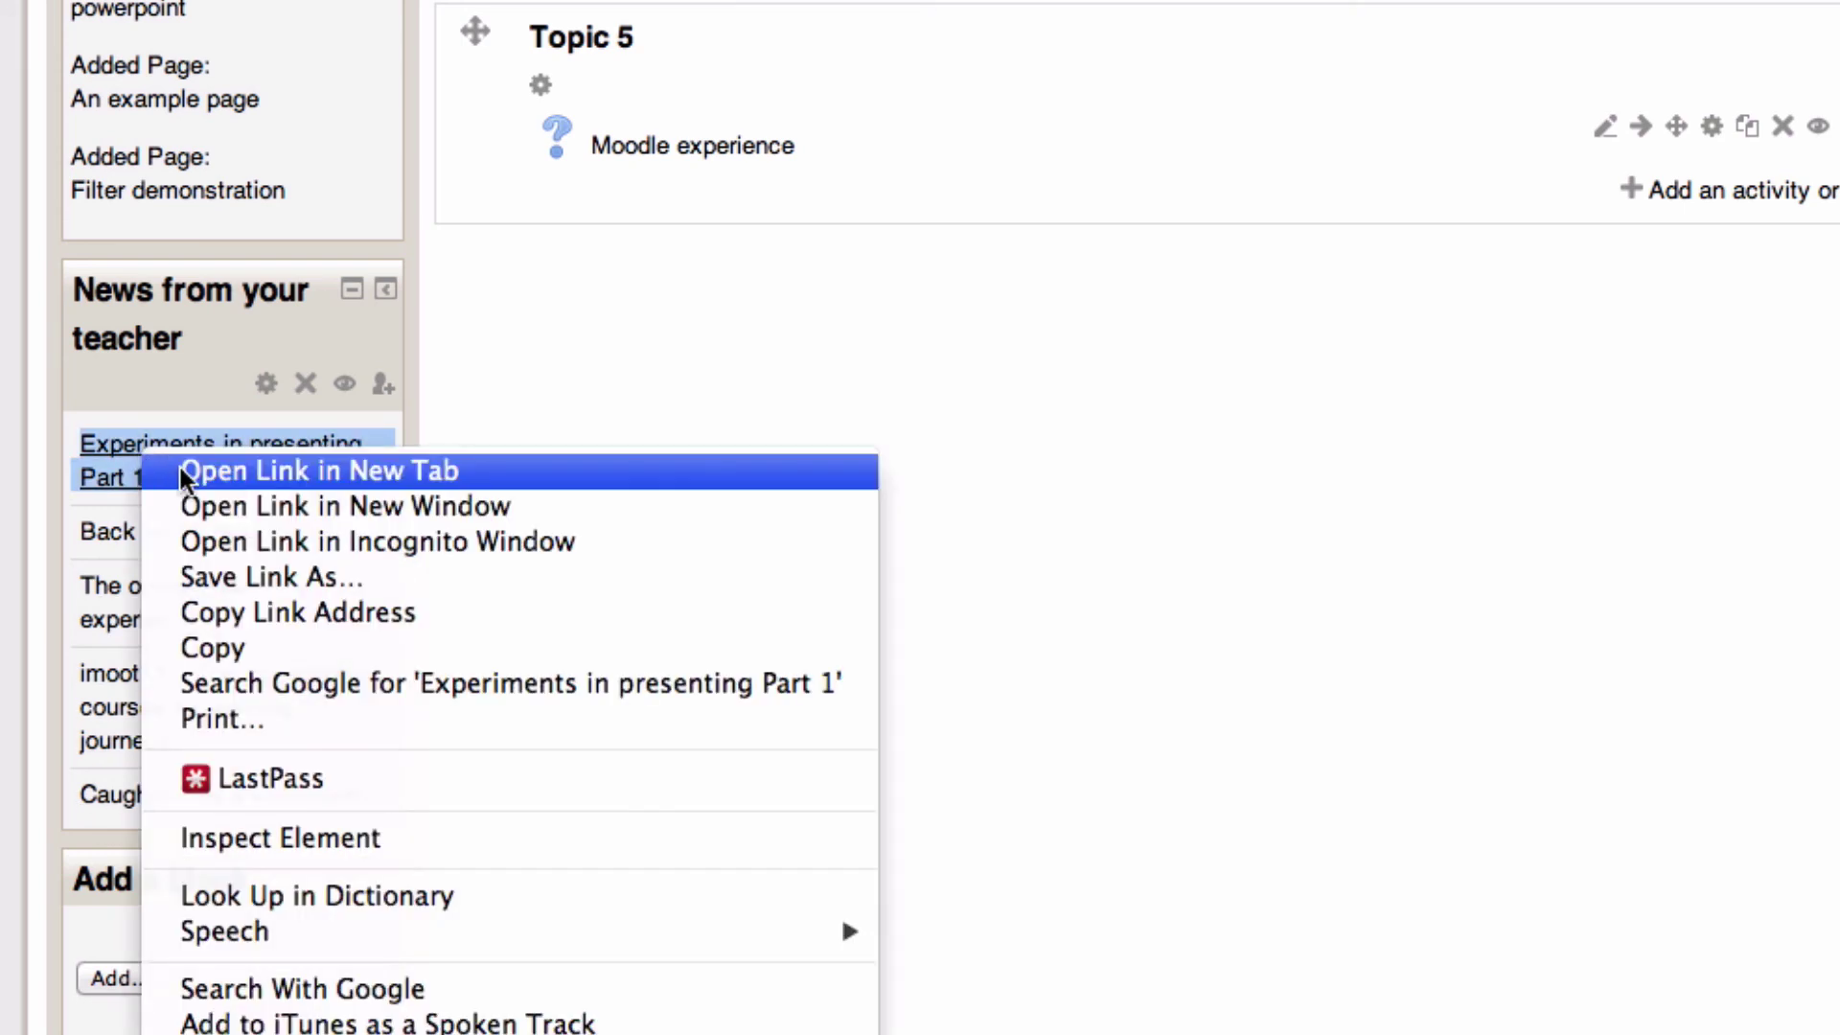
pyautogui.click(180, 470)
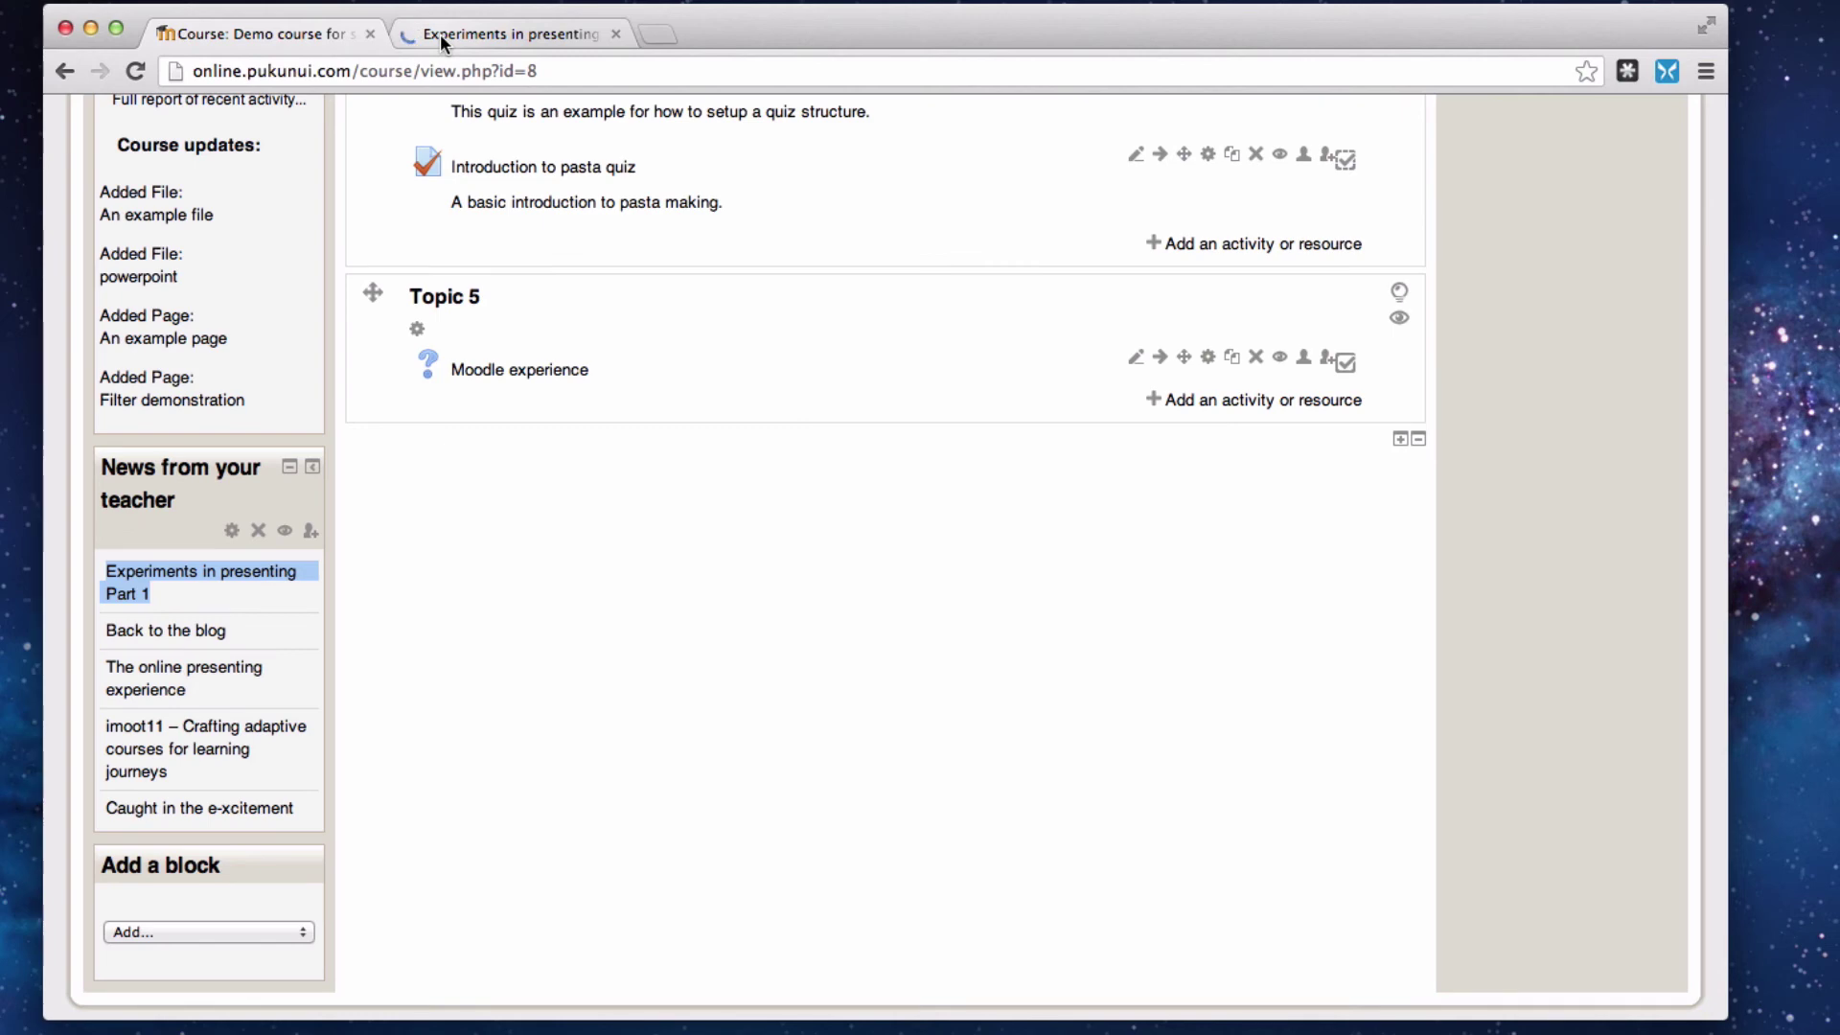
pyautogui.click(440, 33)
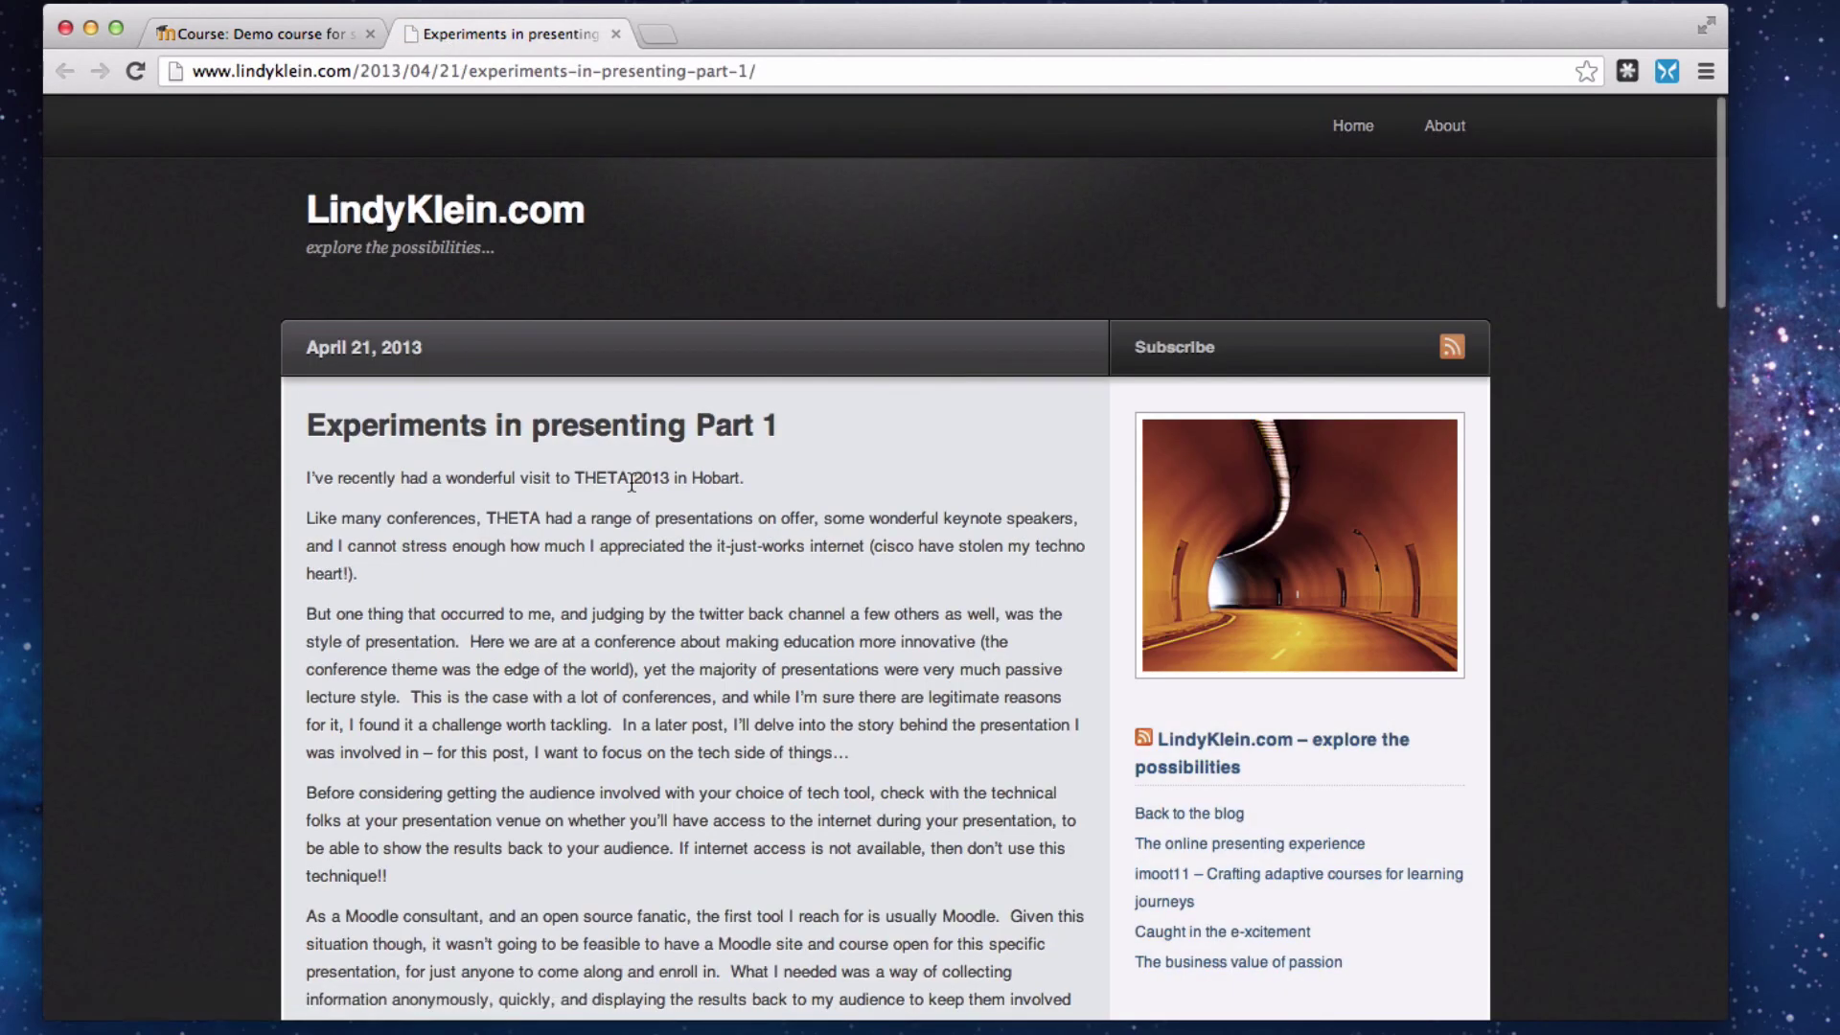
pyautogui.click(310, 40)
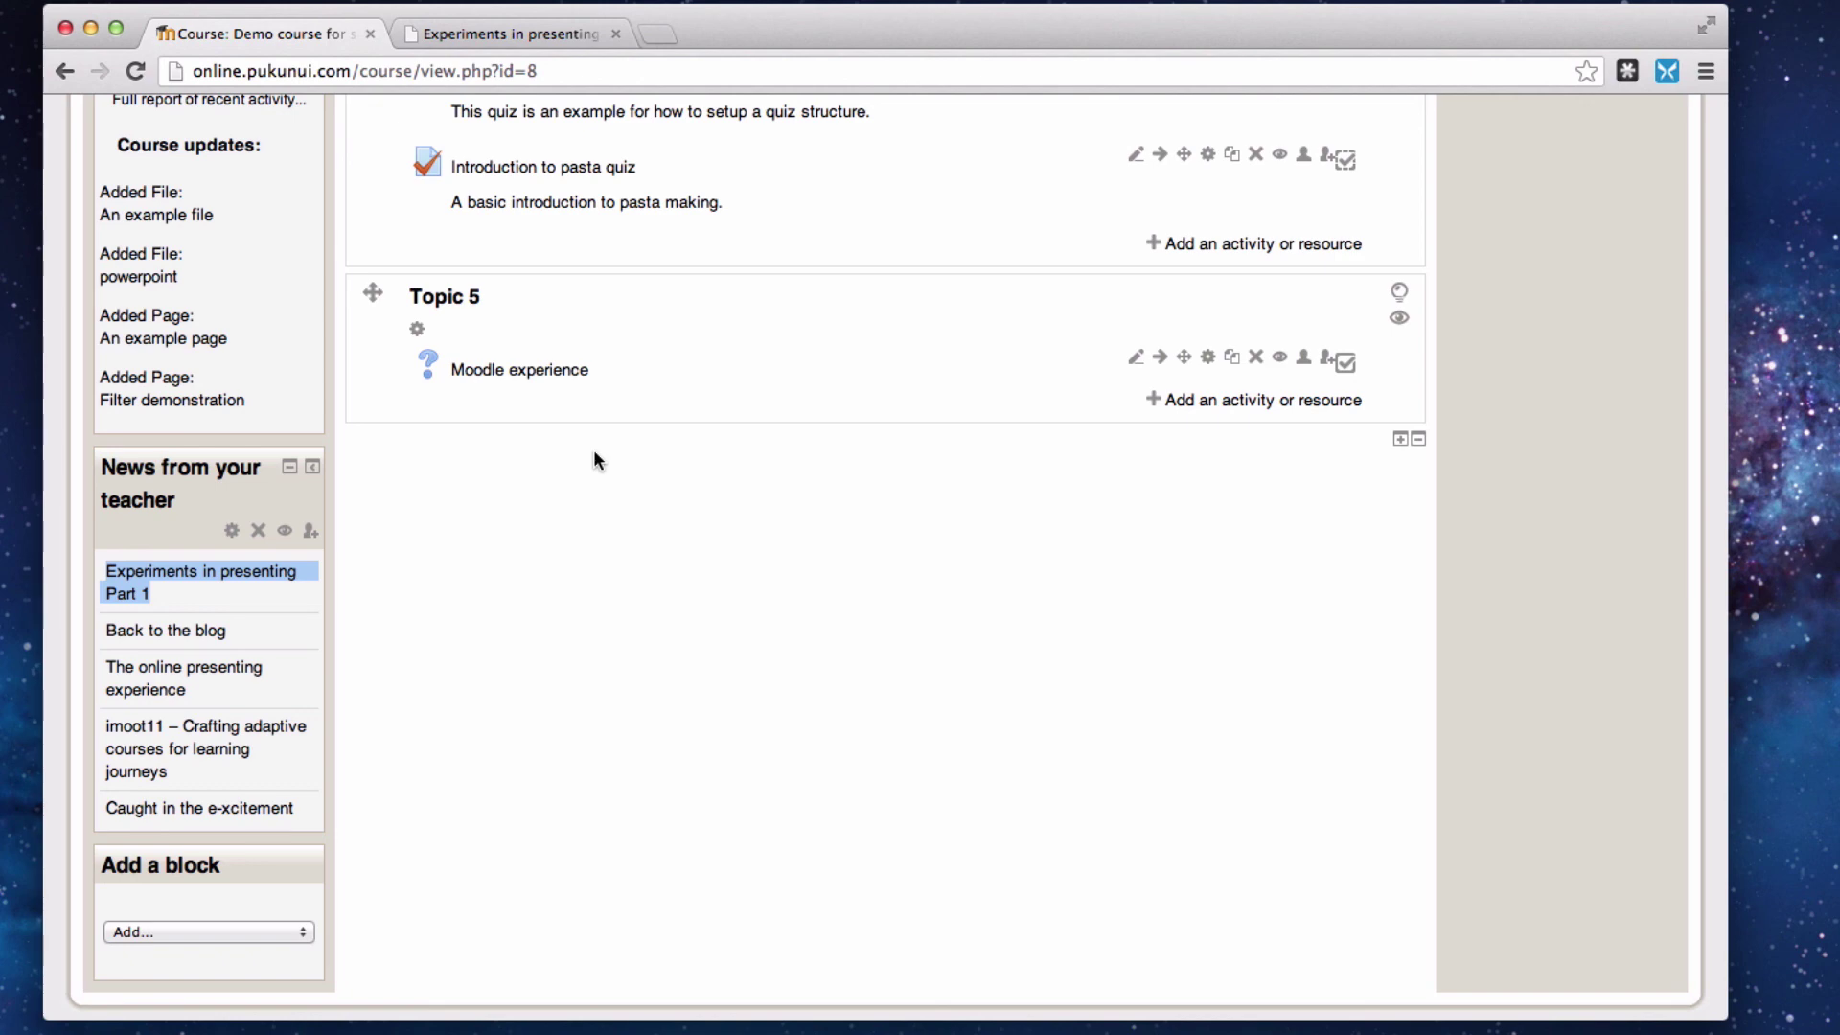
pyautogui.scroll(10, 594, 460)
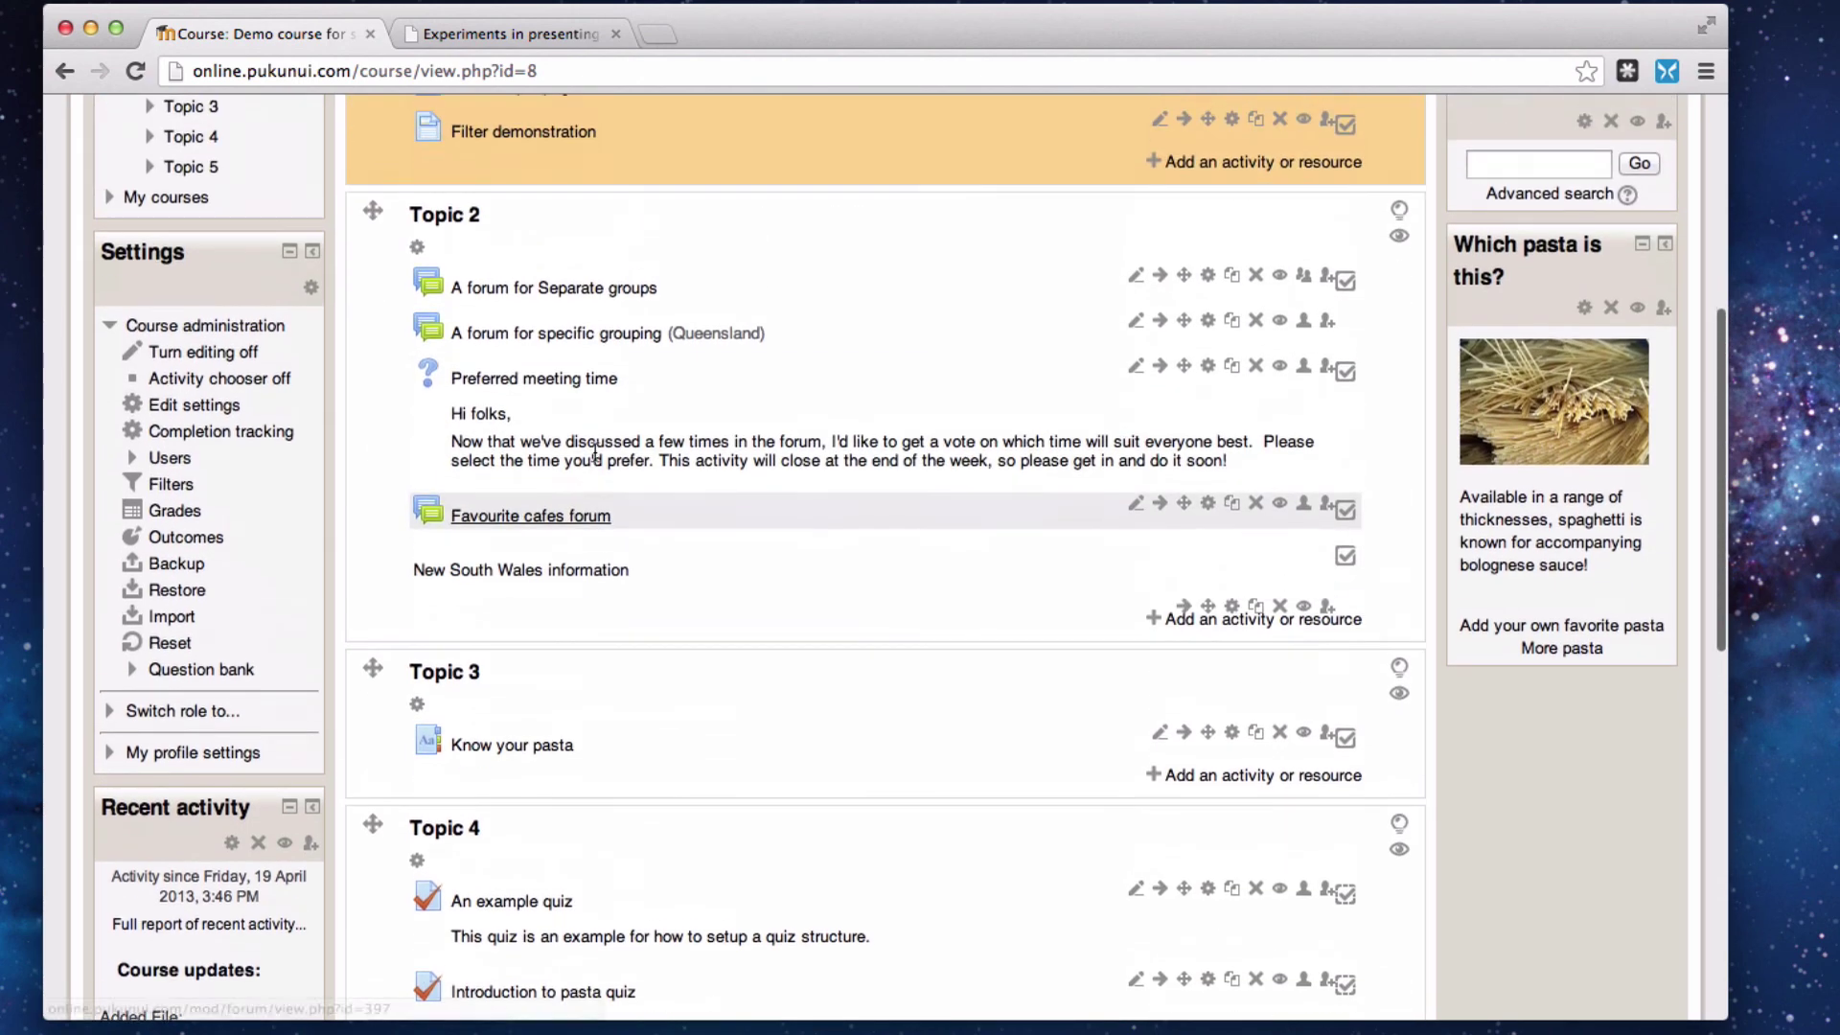
pyautogui.scroll(6, 594, 450)
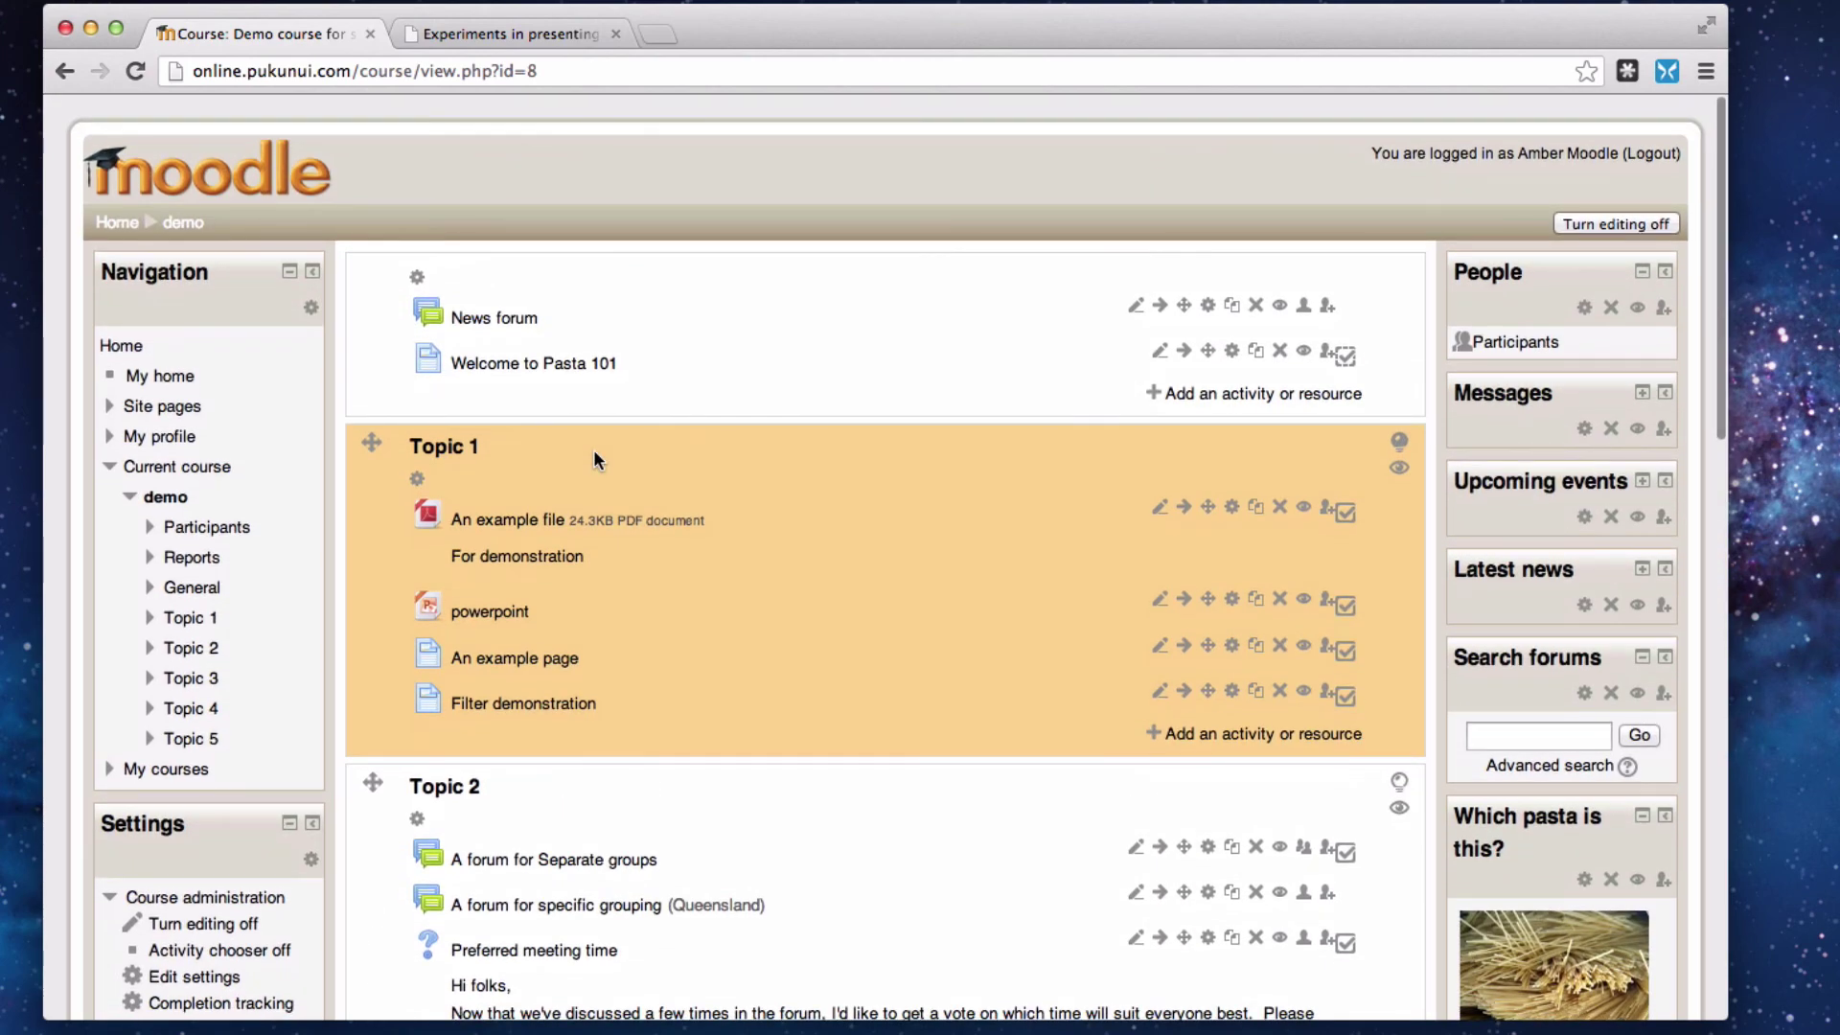